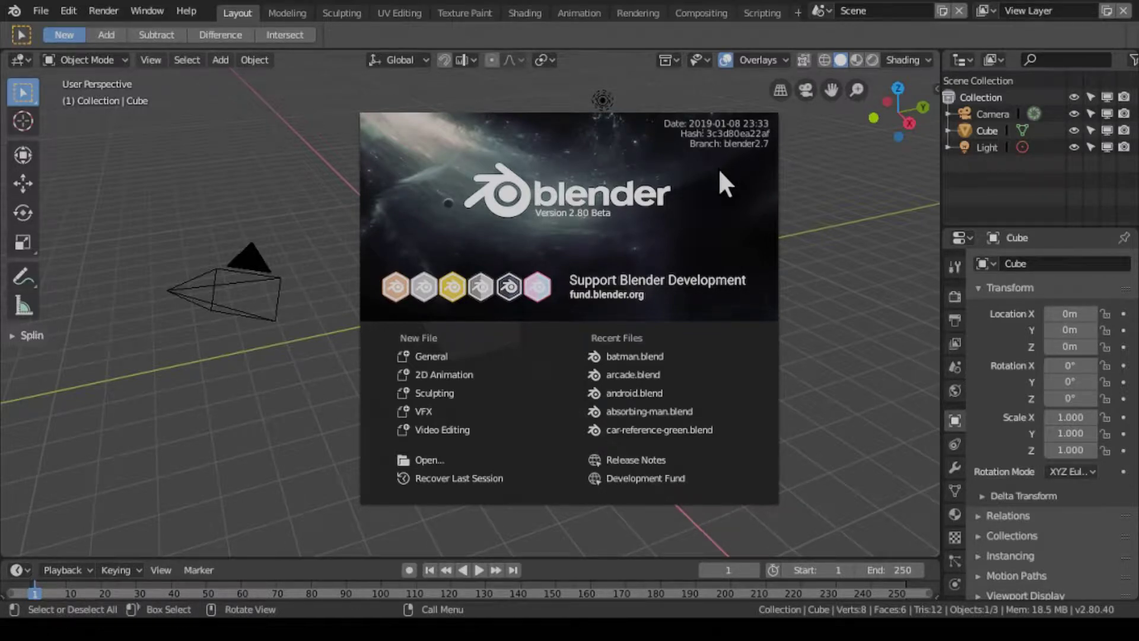
Step: Delete the default cube, leaving only the camera and light in the scene
{"action": "left_click", "coordinate": [720, 172]}
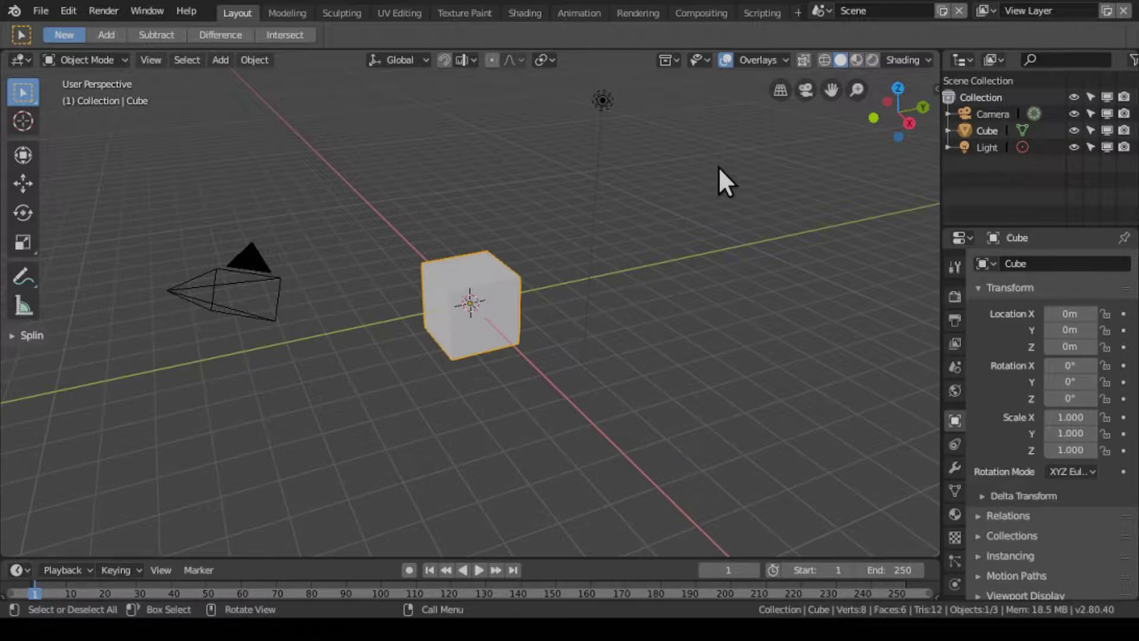
{"action": "key", "text": "x"}
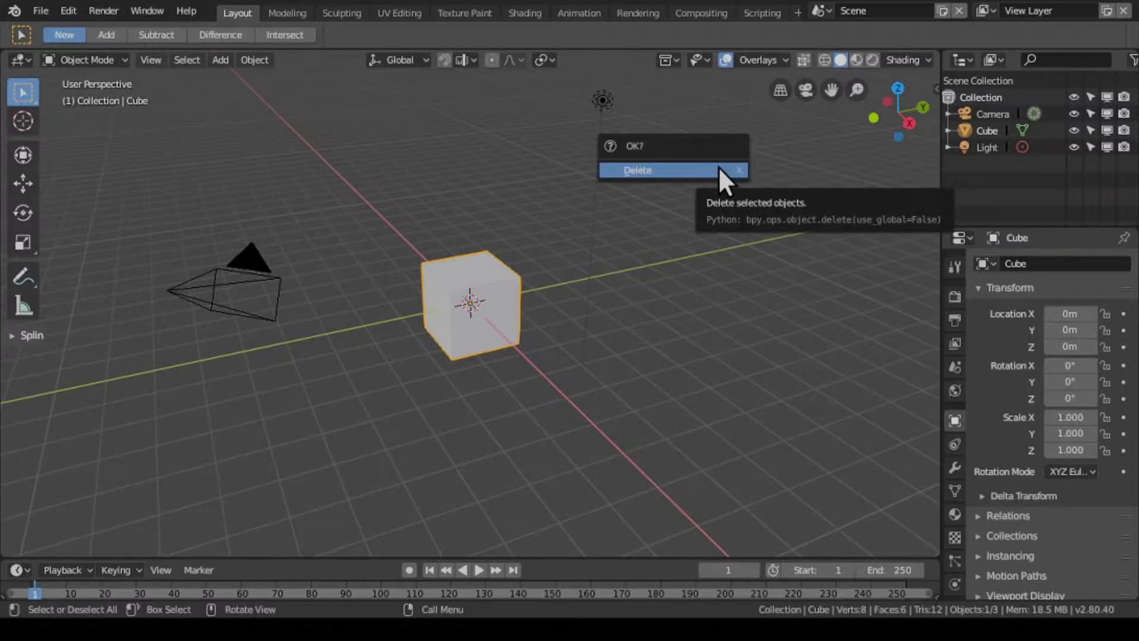
{"action": "left_click", "coordinate": [719, 170]}
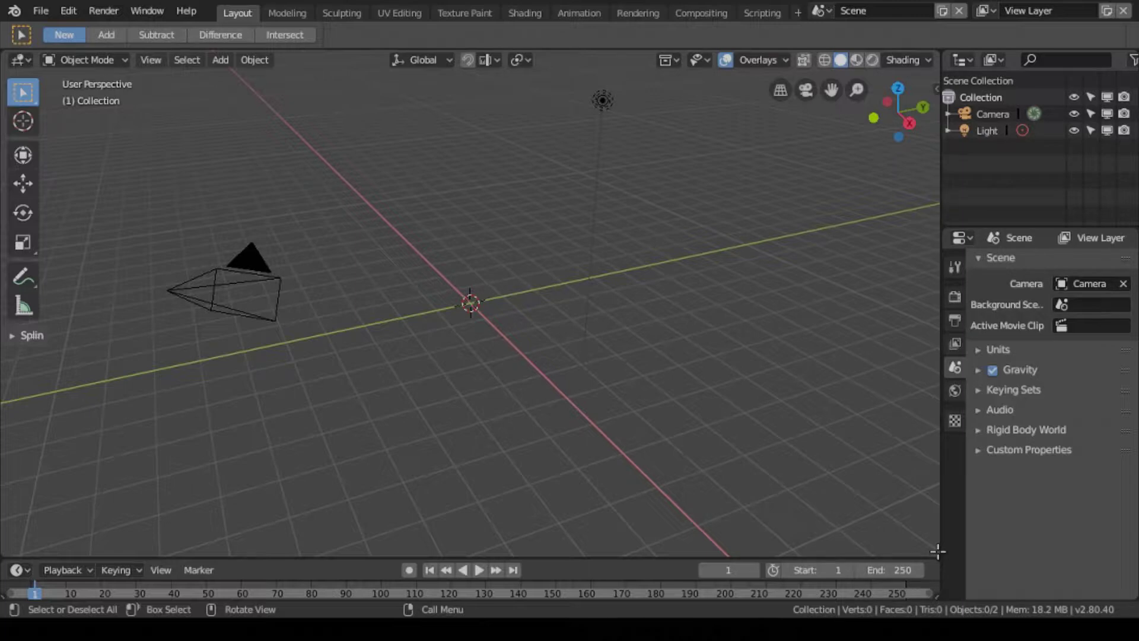
Step: Split the 3D view into left and right halves, then split the right half into upper and lower views
{"action": "left_click_drag", "start_coordinate": [935, 549], "coordinate": [489, 476]}
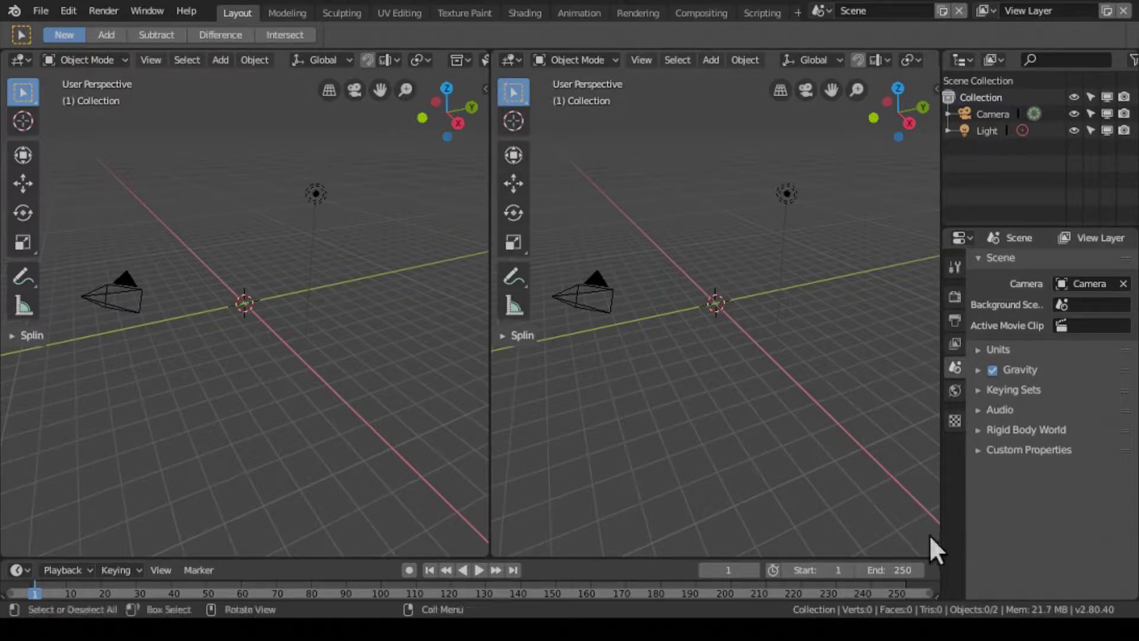
{"action": "left_click_drag", "start_coordinate": [938, 555], "coordinate": [942, 299]}
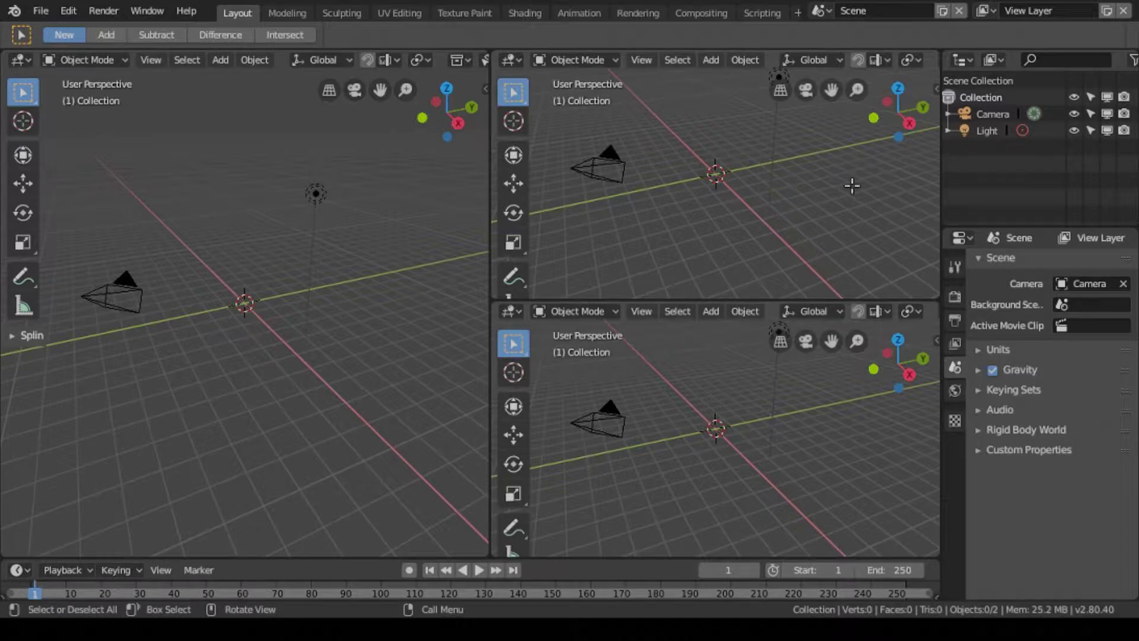
{"action": "right_click", "coordinate": [855, 153]}
Step: Switch the upper-right, lower-right and left viewports to orthographic projection
{"action": "left_click", "coordinate": [781, 91]}
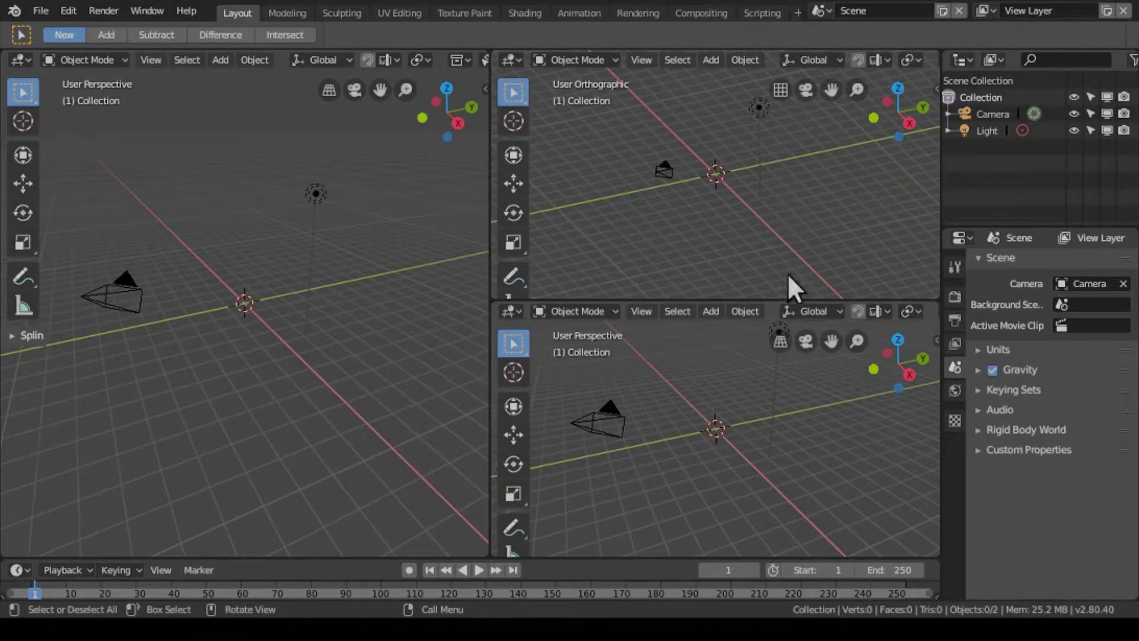
{"action": "left_click", "coordinate": [781, 342]}
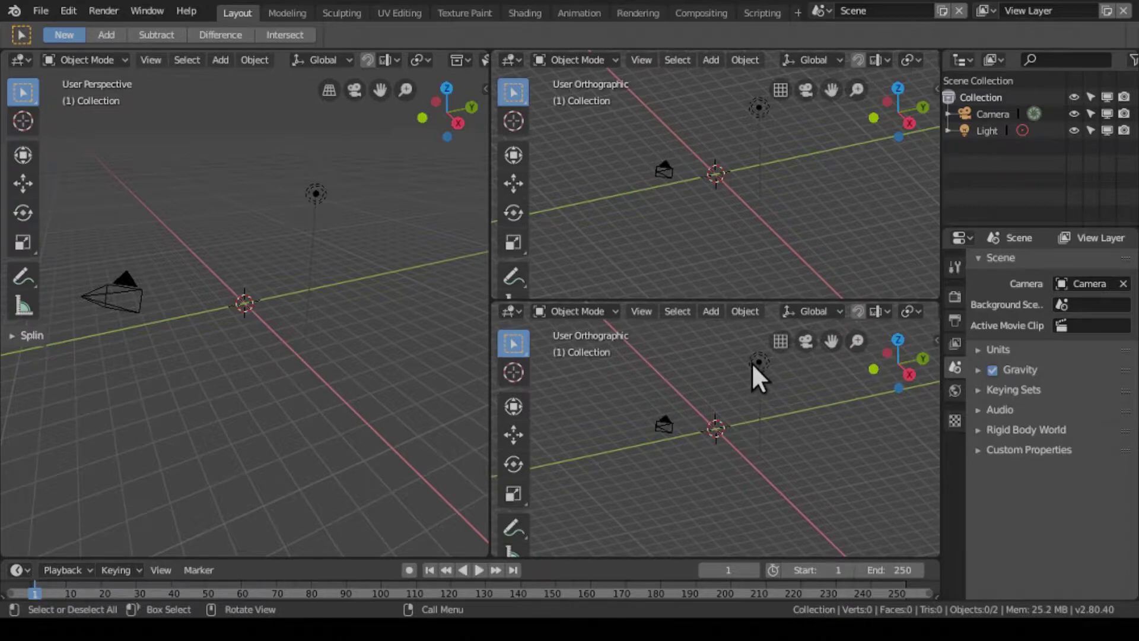
{"action": "left_click", "coordinate": [328, 90]}
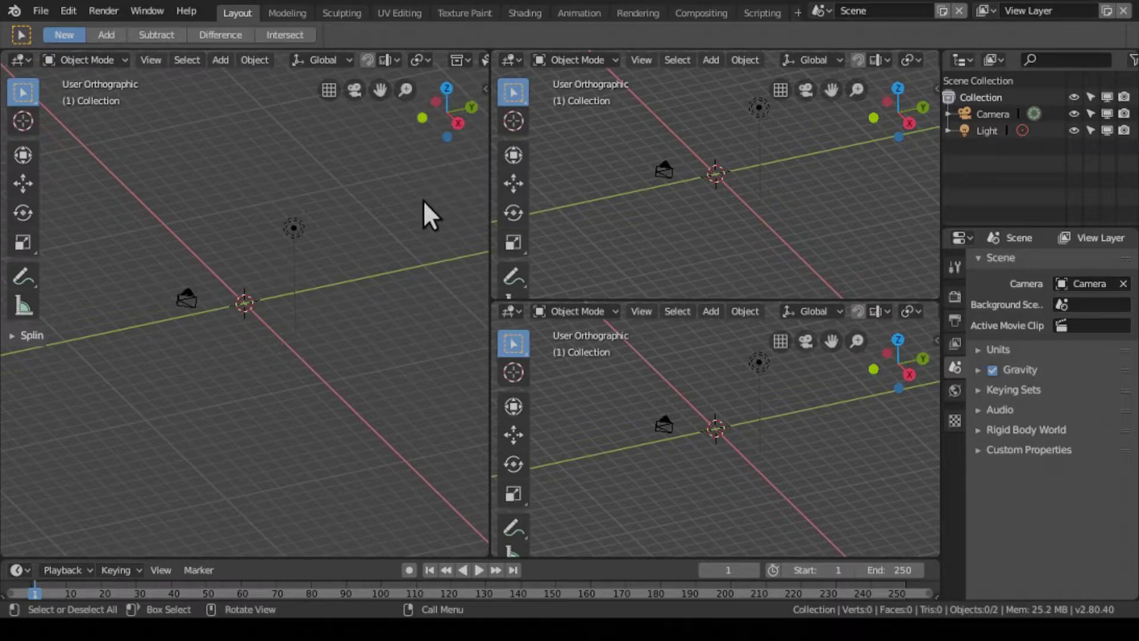
{"action": "key", "text": "n"}
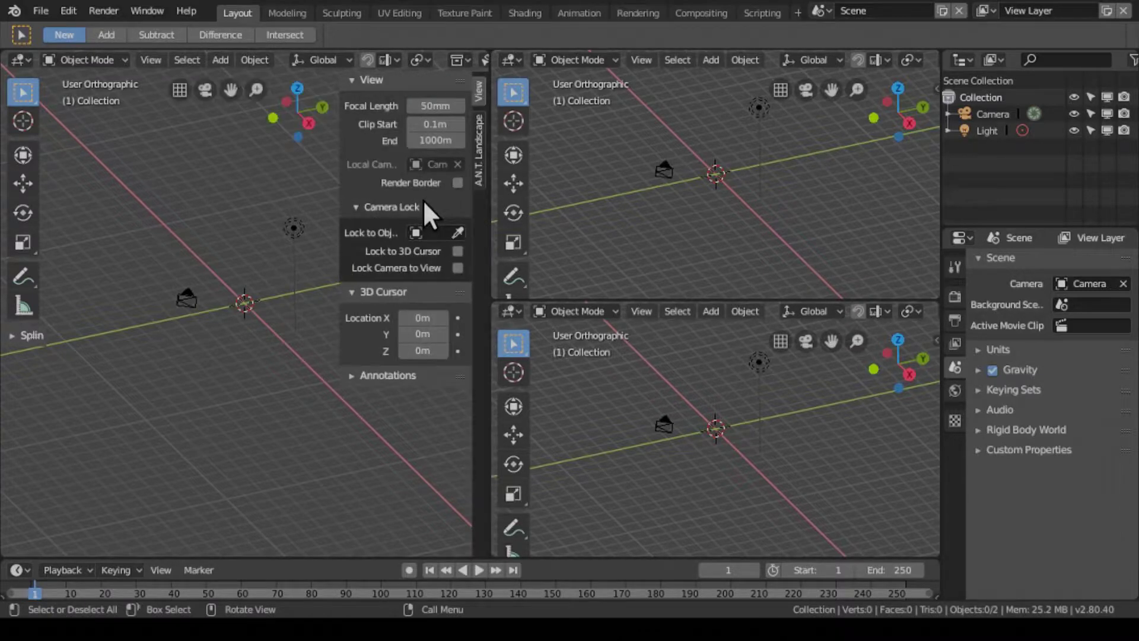
{"action": "left_click", "coordinate": [381, 81]}
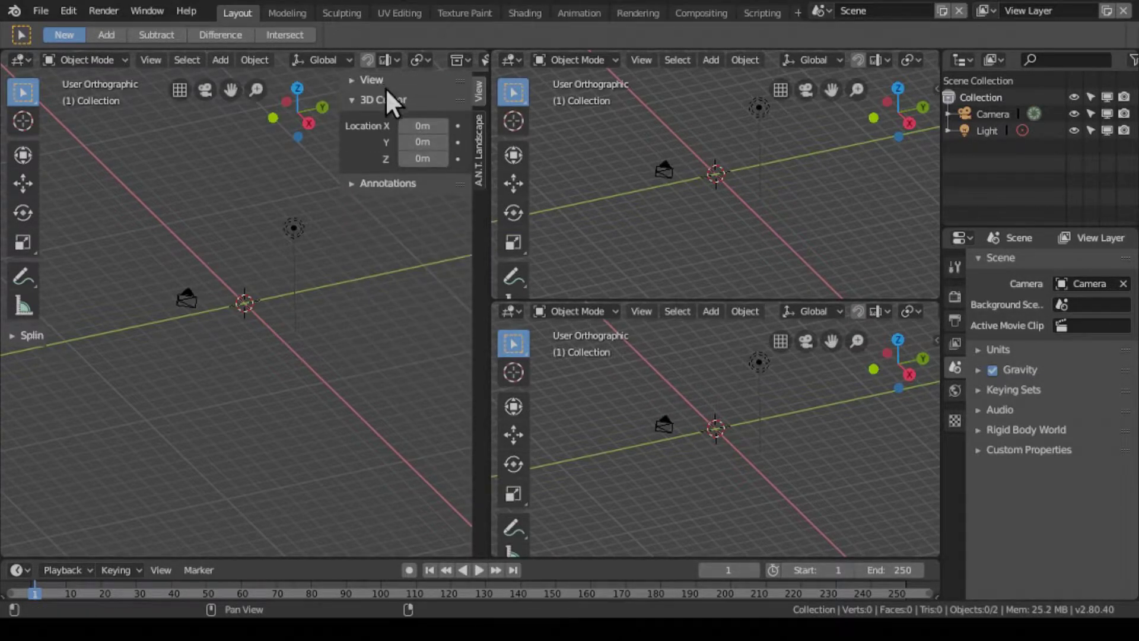
{"action": "left_click", "coordinate": [387, 99]}
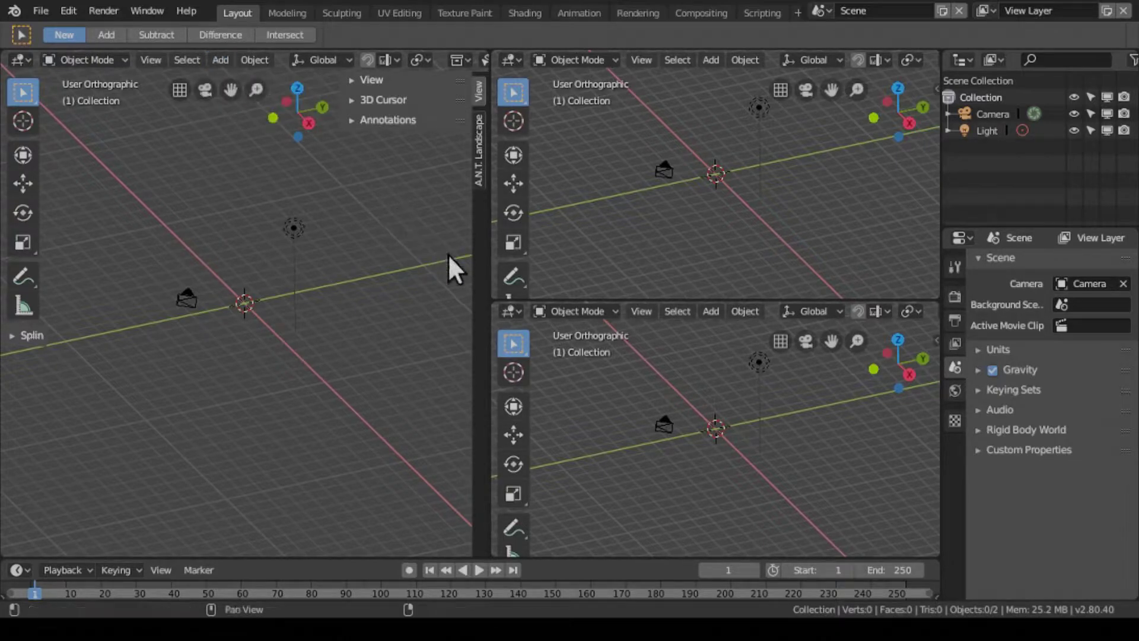
Step: Hide the left viewport's side panel and set it to the Front orthographic viewpoint
{"action": "key", "text": "n"}
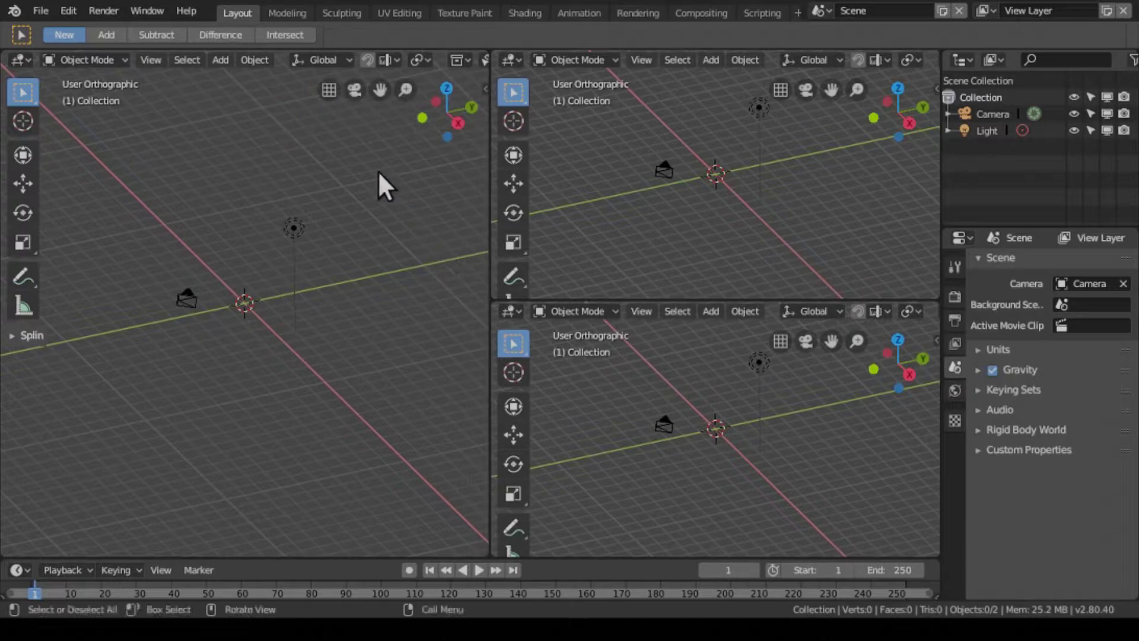
{"action": "left_click", "coordinate": [224, 60]}
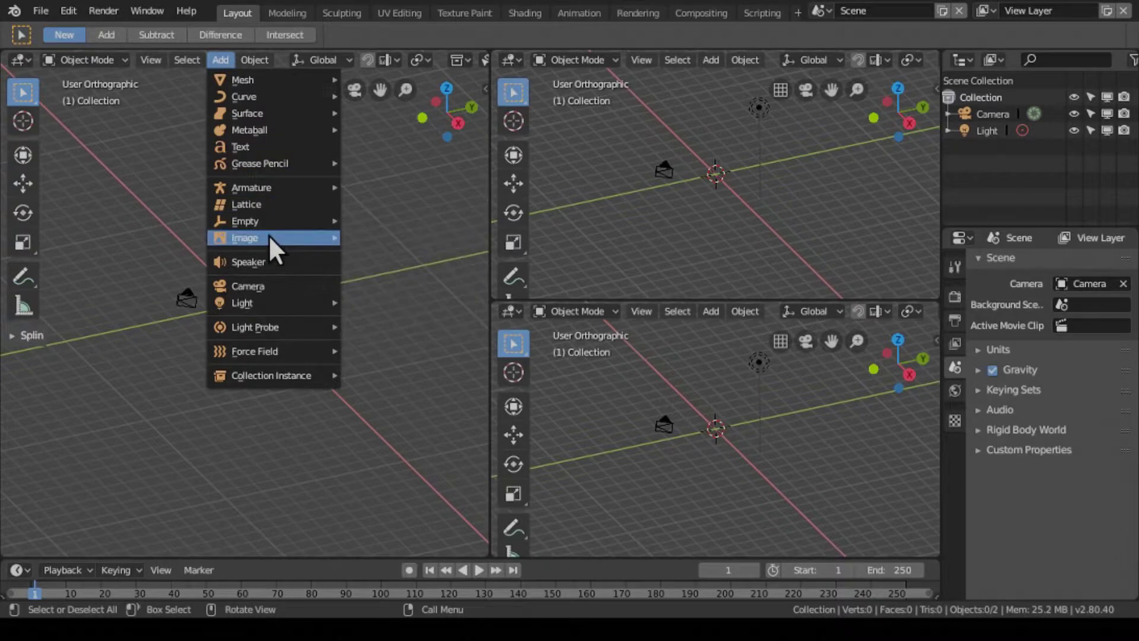
{"action": "mouse_move", "coordinate": [269, 236]}
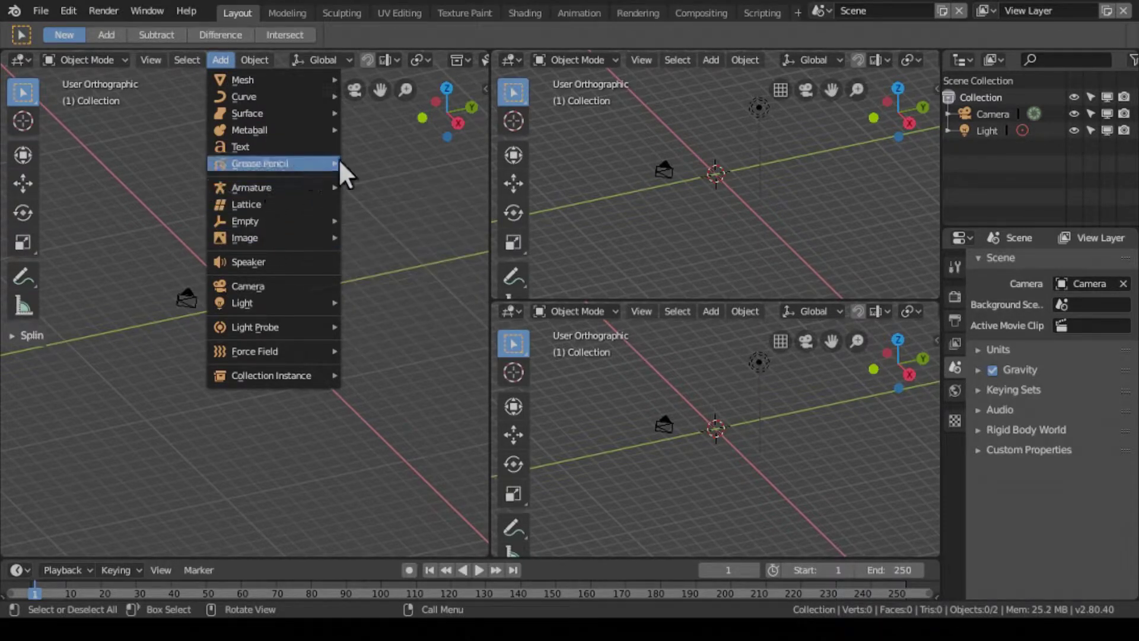
{"action": "mouse_move", "coordinate": [308, 164]}
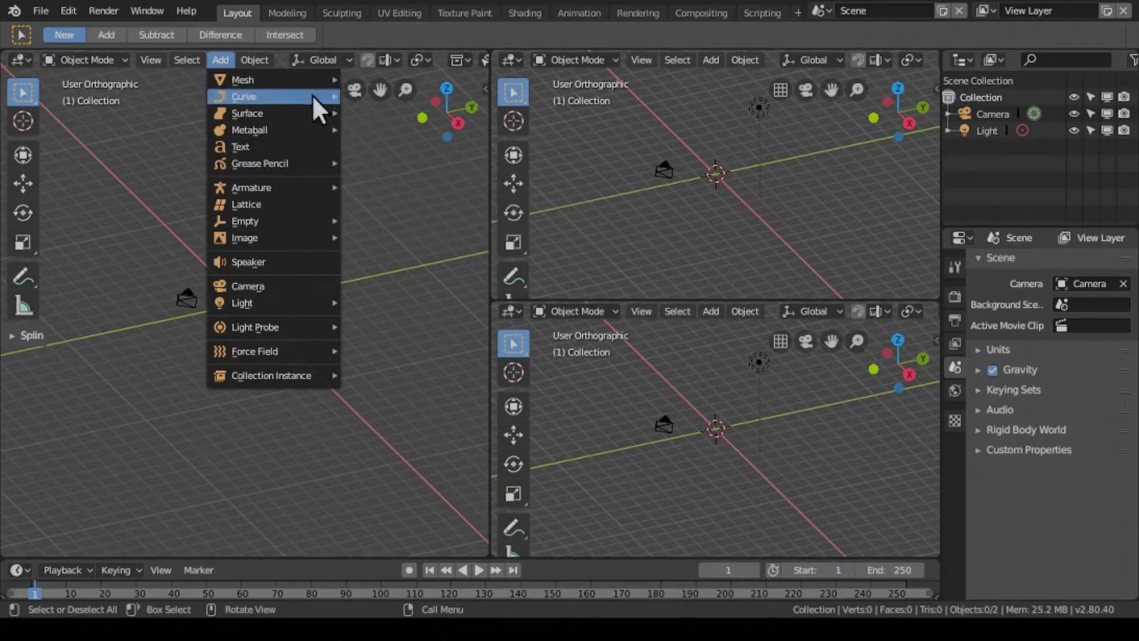
{"action": "mouse_move", "coordinate": [189, 58]}
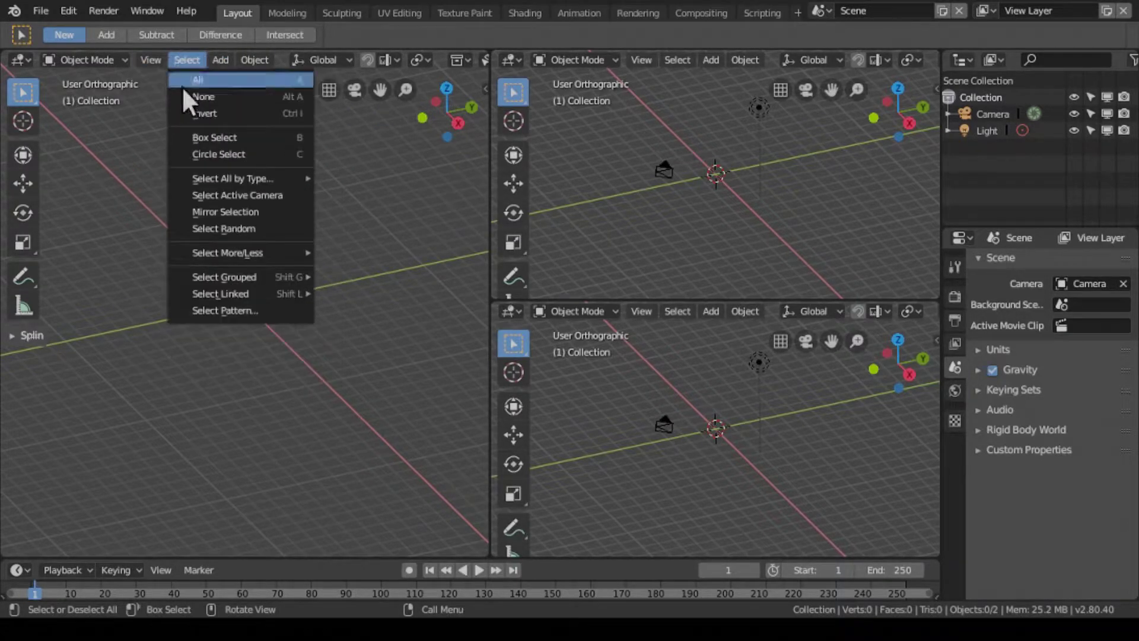
{"action": "mouse_move", "coordinate": [189, 218]}
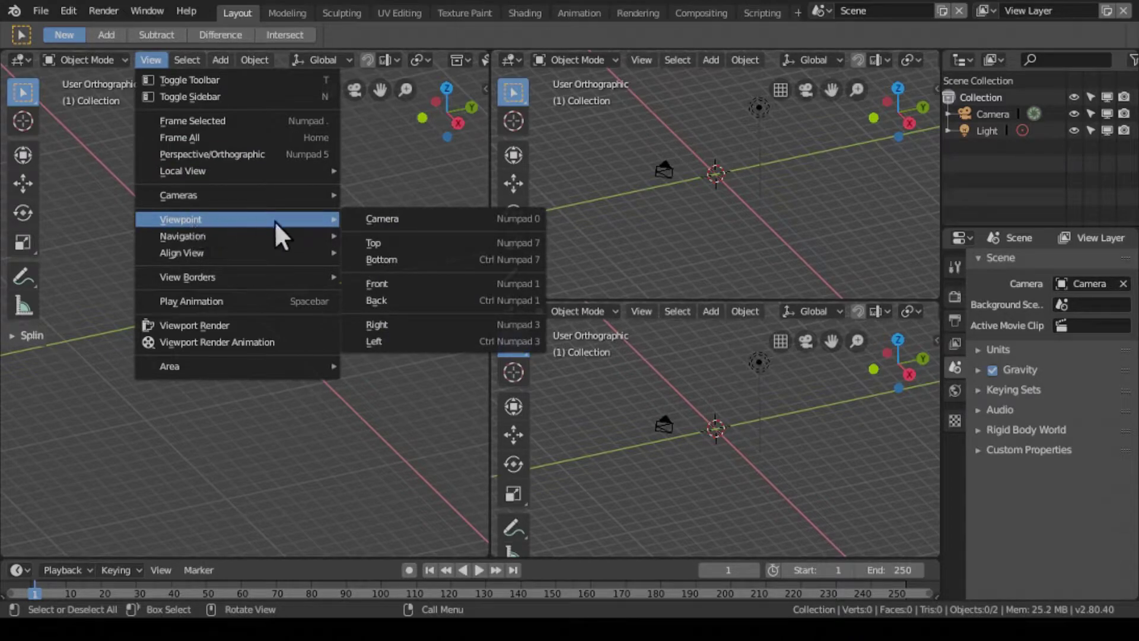
{"action": "left_click", "coordinate": [414, 284]}
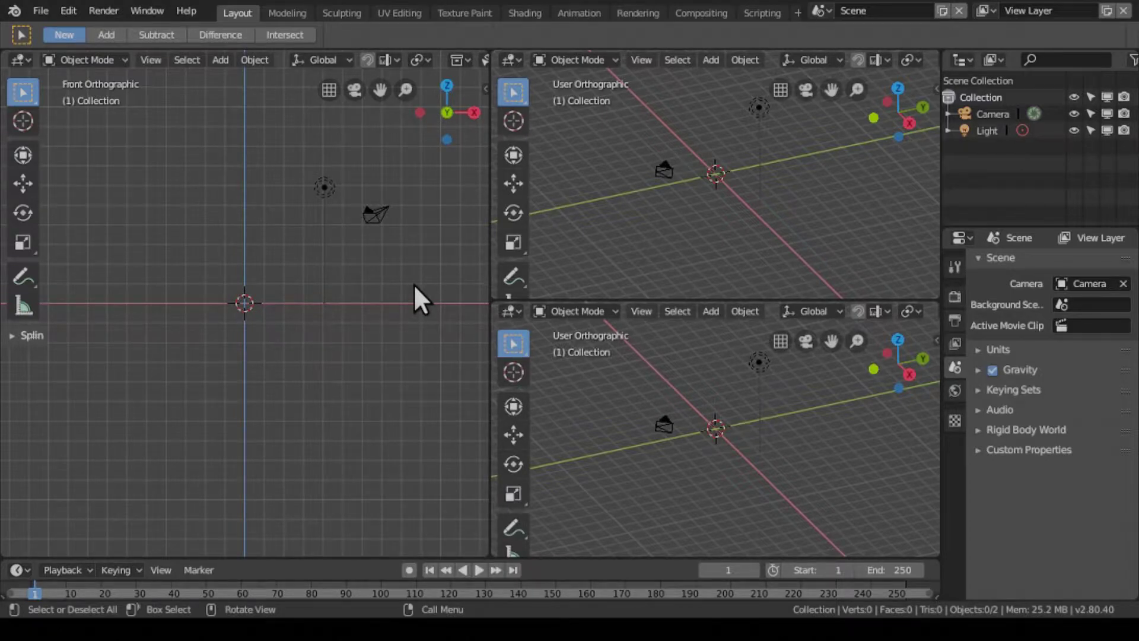
Step: Set the upper-right viewport to the Back orthographic viewpoint
{"action": "left_click", "coordinate": [647, 55]}
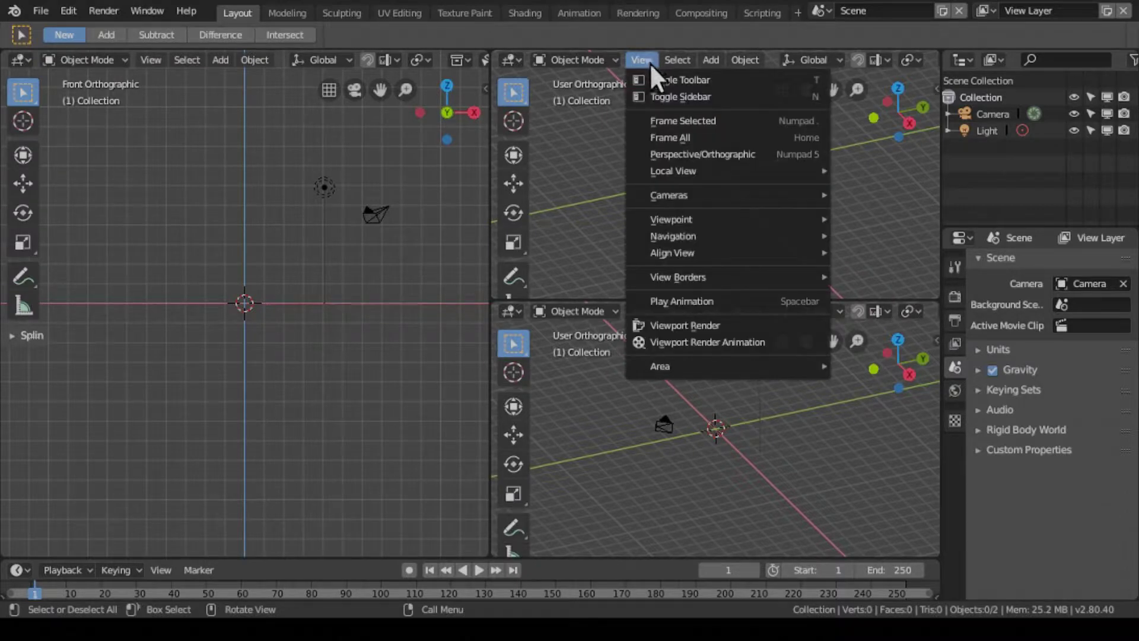
{"action": "mouse_move", "coordinate": [668, 218]}
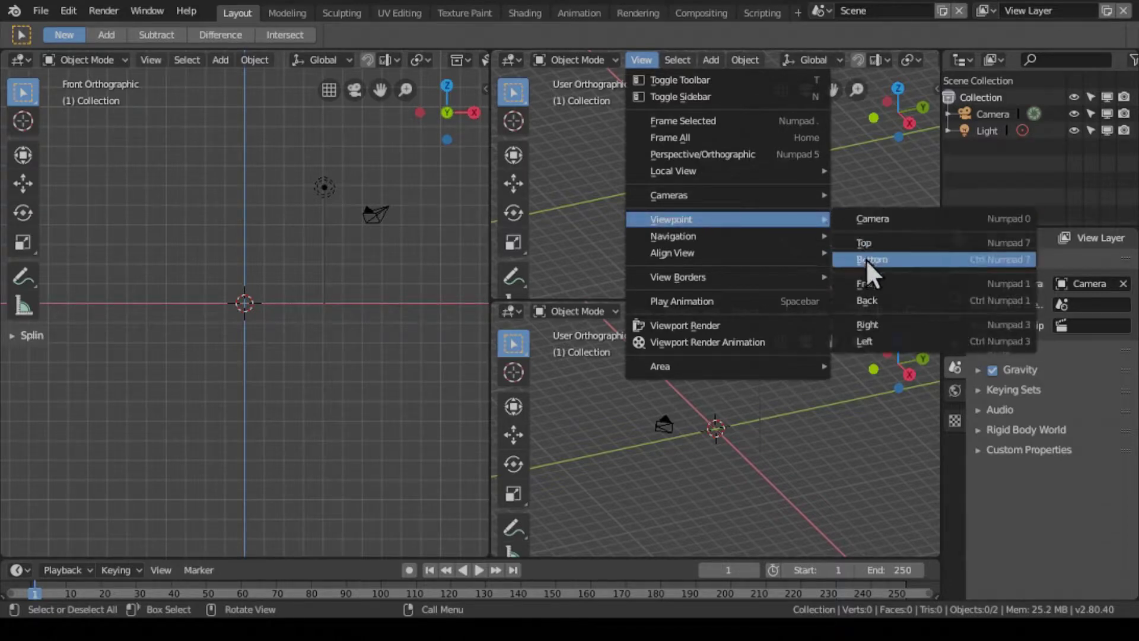
{"action": "left_click", "coordinate": [871, 300]}
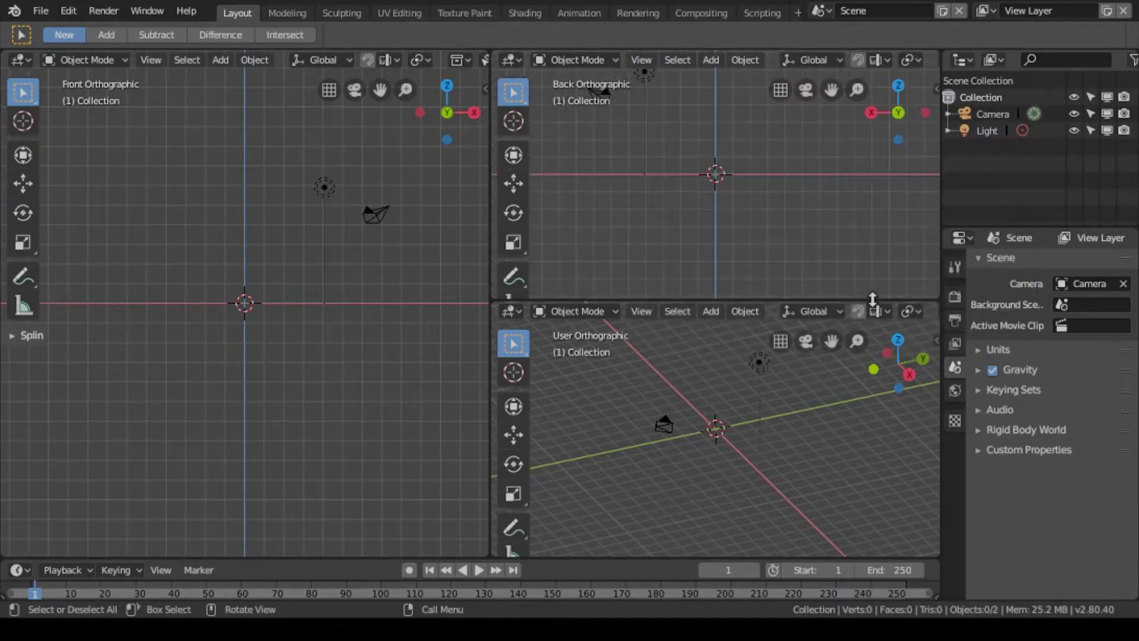
Step: Set the lower-right viewport to the Right orthographic viewpoint
{"action": "left_click", "coordinate": [643, 311]}
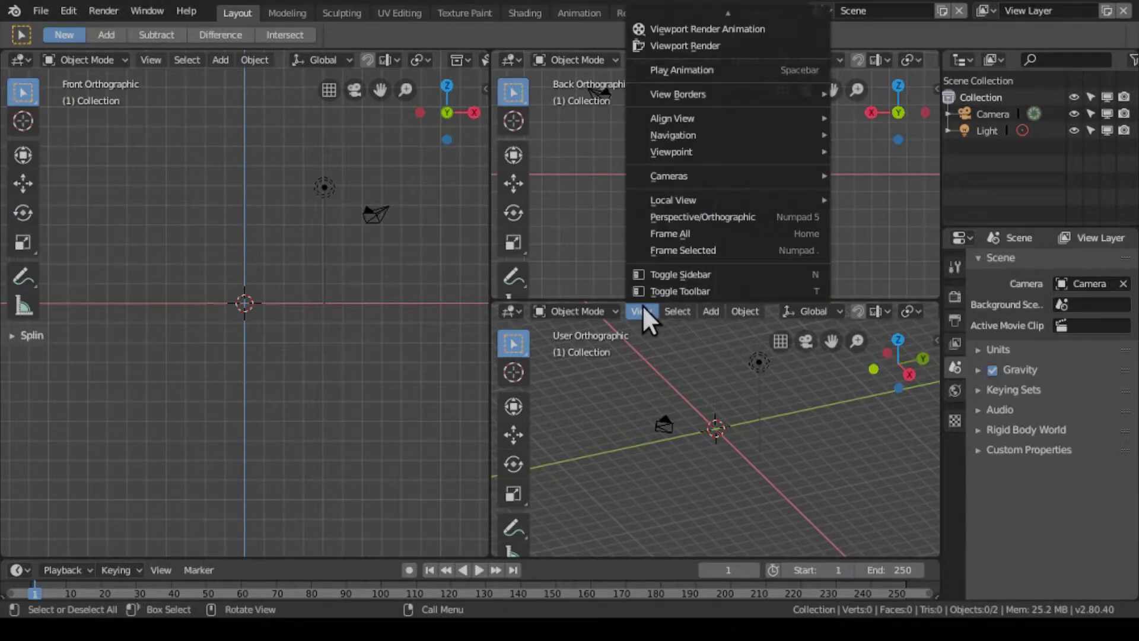
{"action": "mouse_move", "coordinate": [678, 152]}
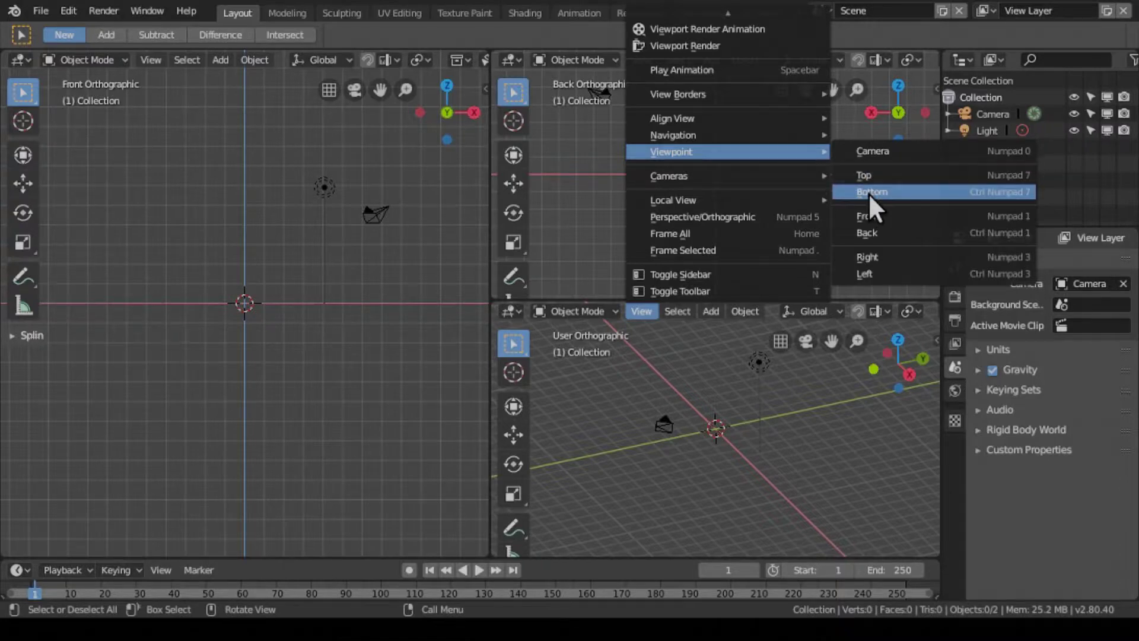
{"action": "left_click", "coordinate": [870, 257]}
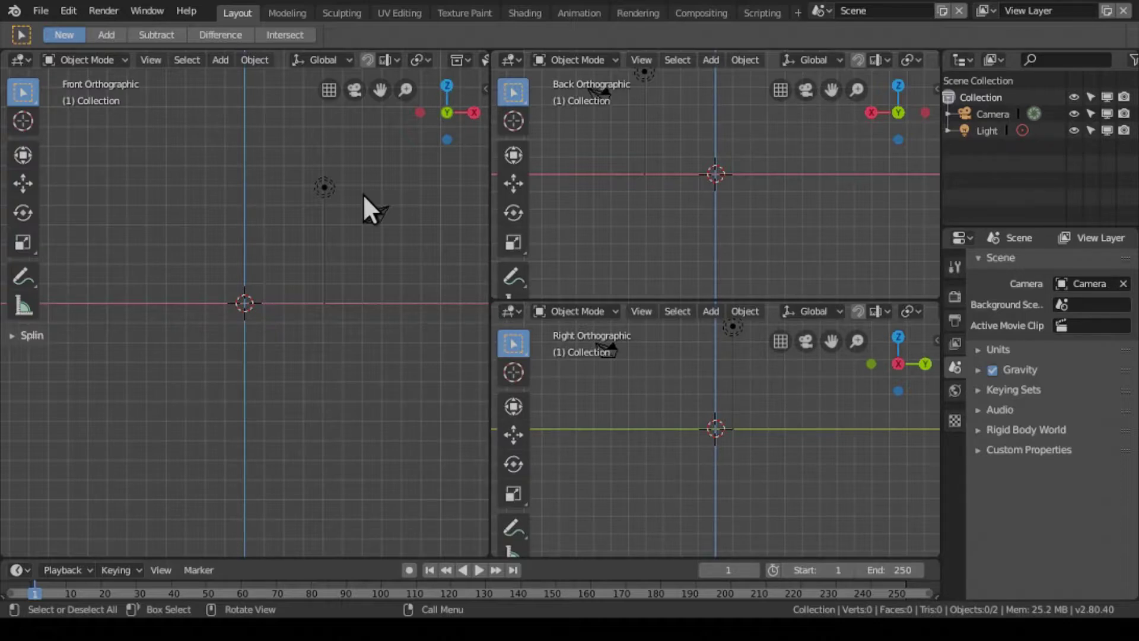
Step: Add front.jpg from Pictures/humanbody/black-adam as the Front view's background image
{"action": "left_click", "coordinate": [226, 59]}
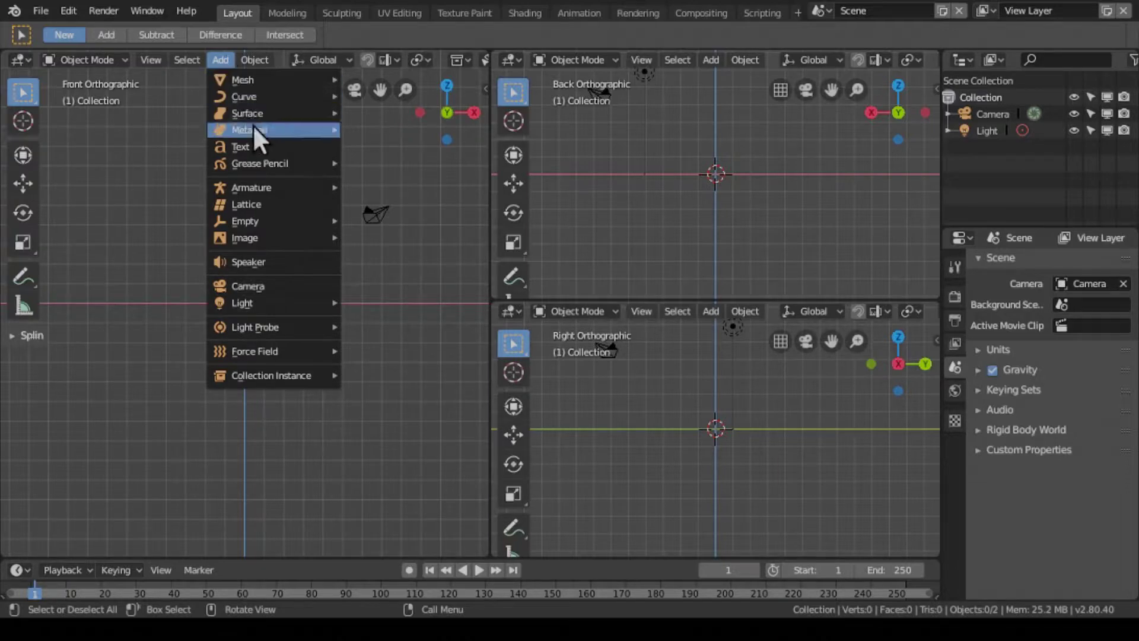
{"action": "mouse_move", "coordinate": [262, 237]}
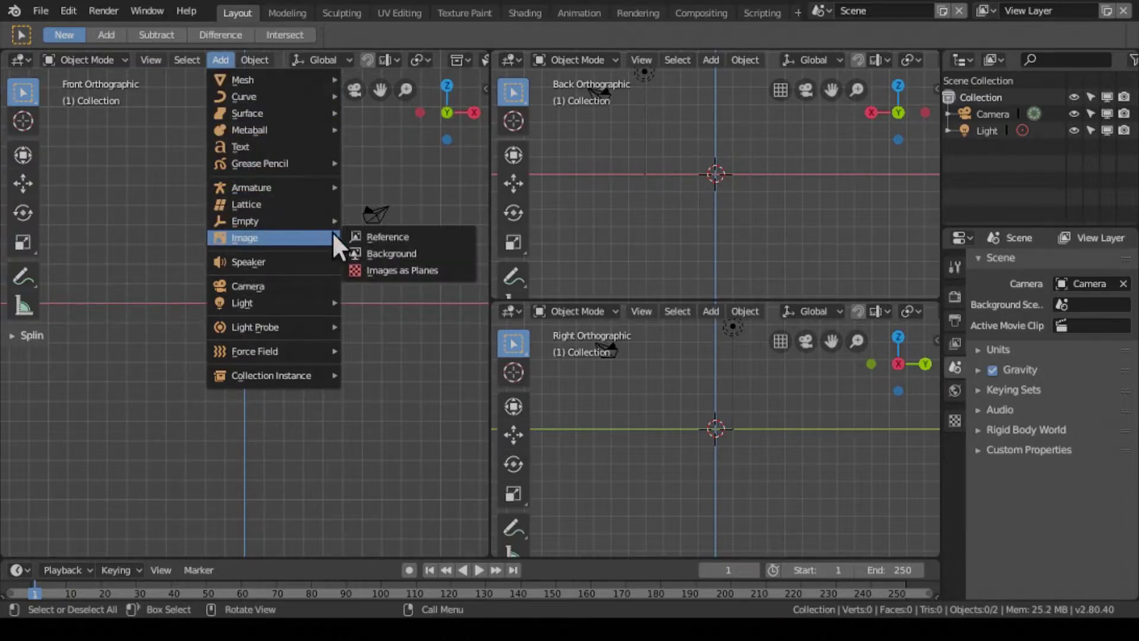
{"action": "left_click", "coordinate": [379, 253]}
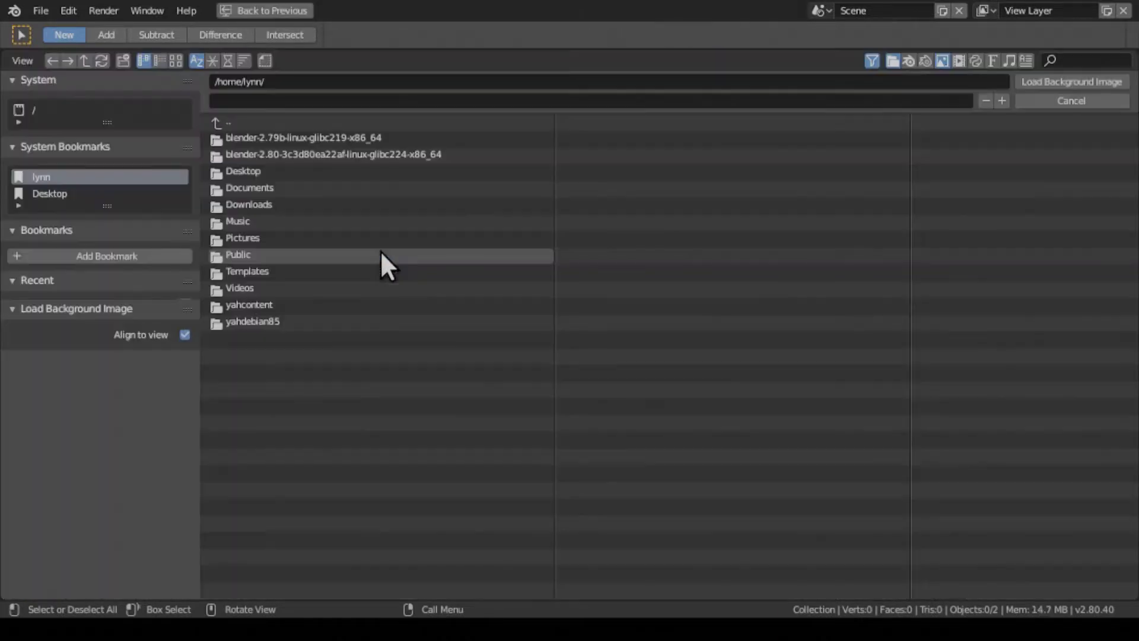
{"action": "left_click", "coordinate": [285, 251]}
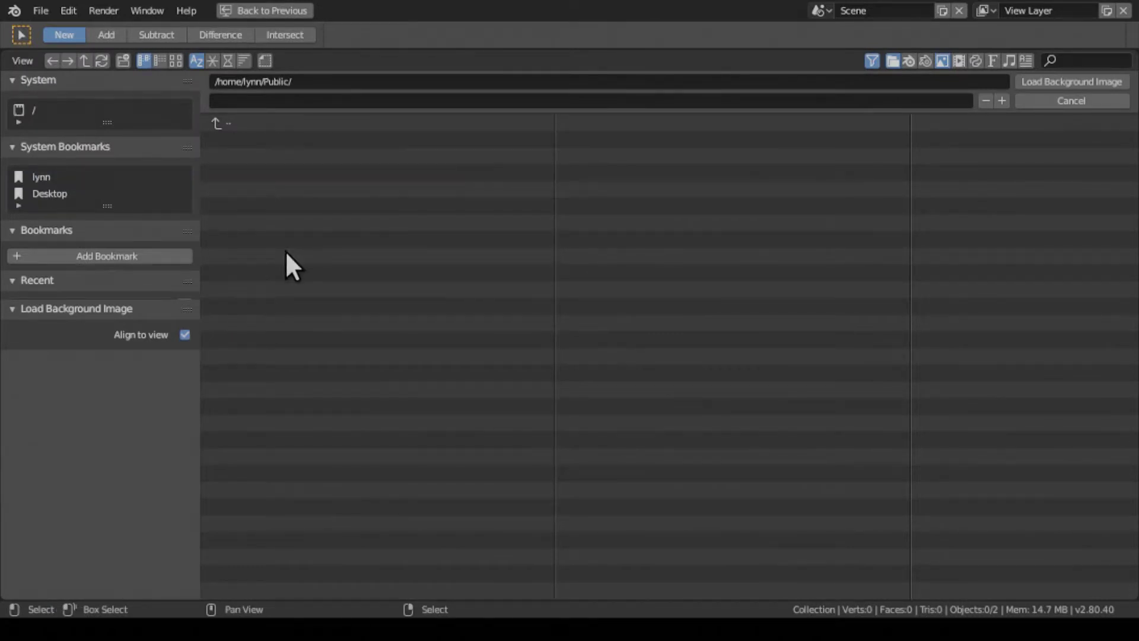
{"action": "left_click", "coordinate": [235, 117]}
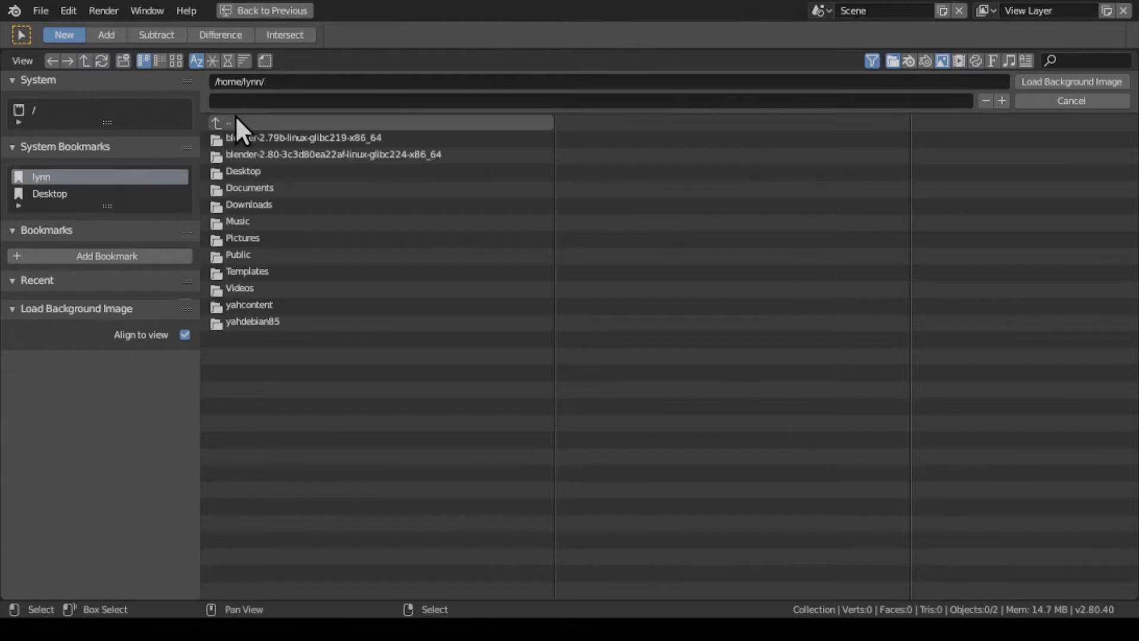
{"action": "double_click", "coordinate": [271, 240]}
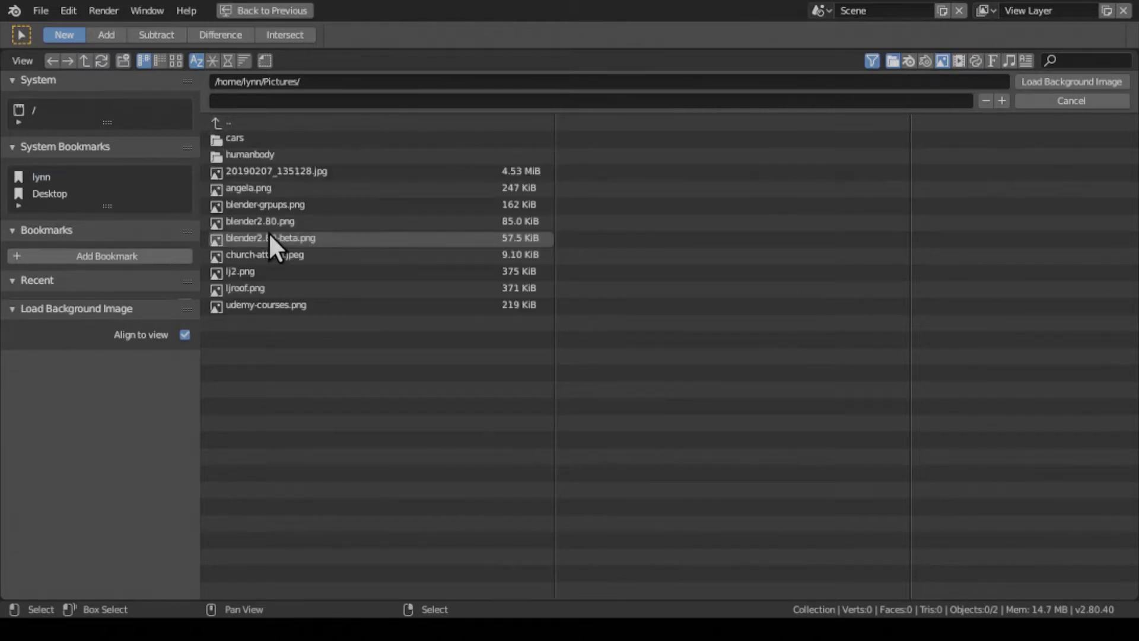
{"action": "left_click", "coordinate": [260, 154]}
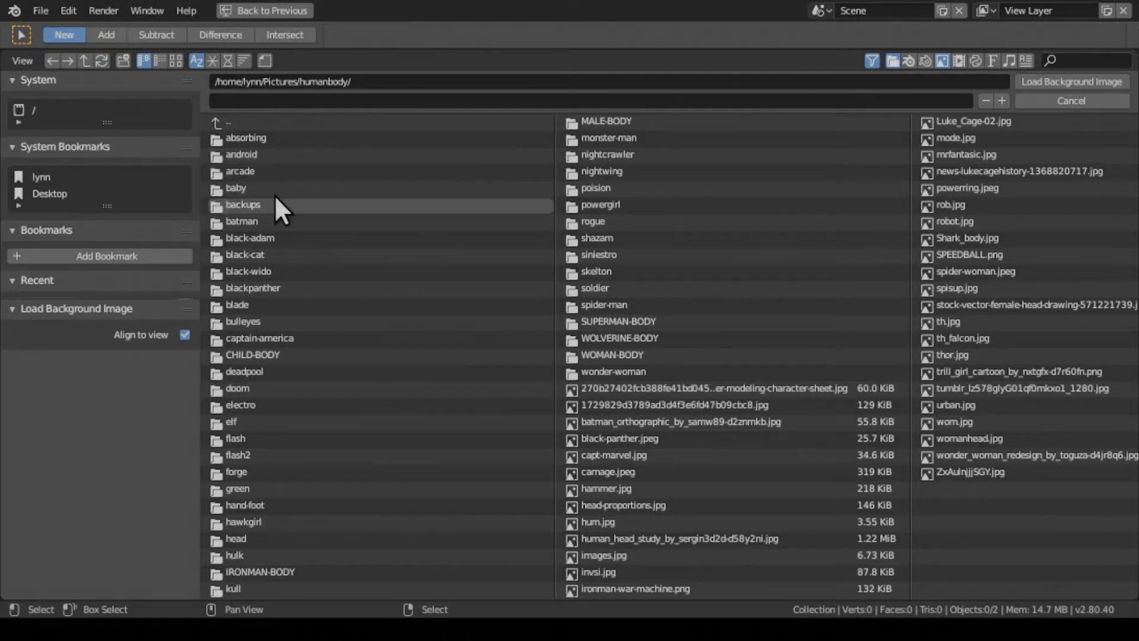
{"action": "left_click", "coordinate": [270, 237]}
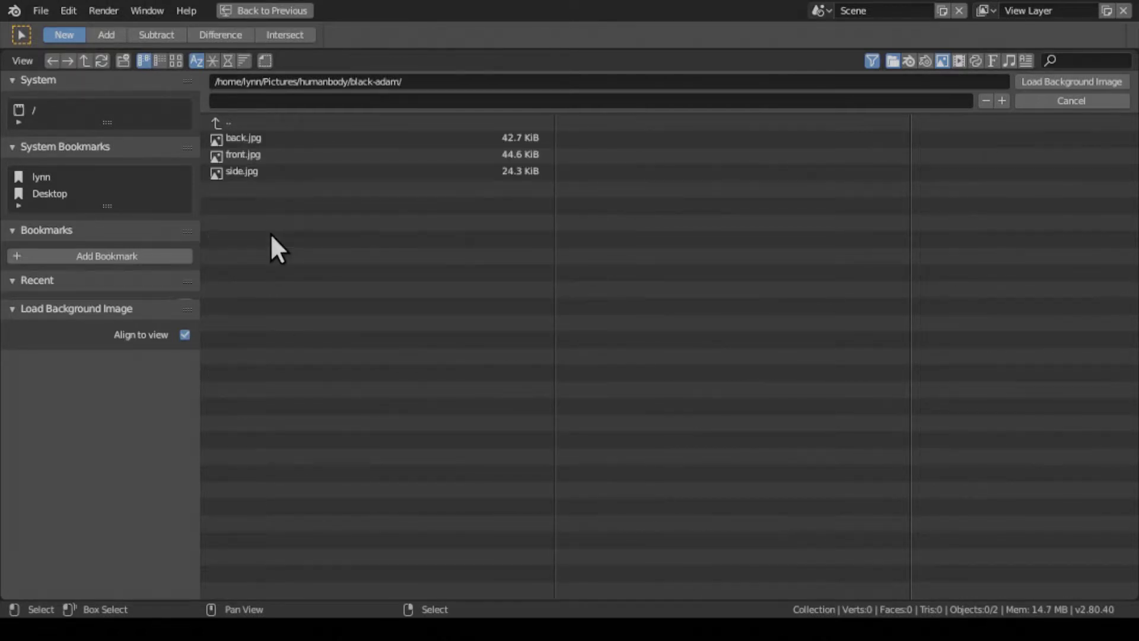
{"action": "double_click", "coordinate": [238, 148]}
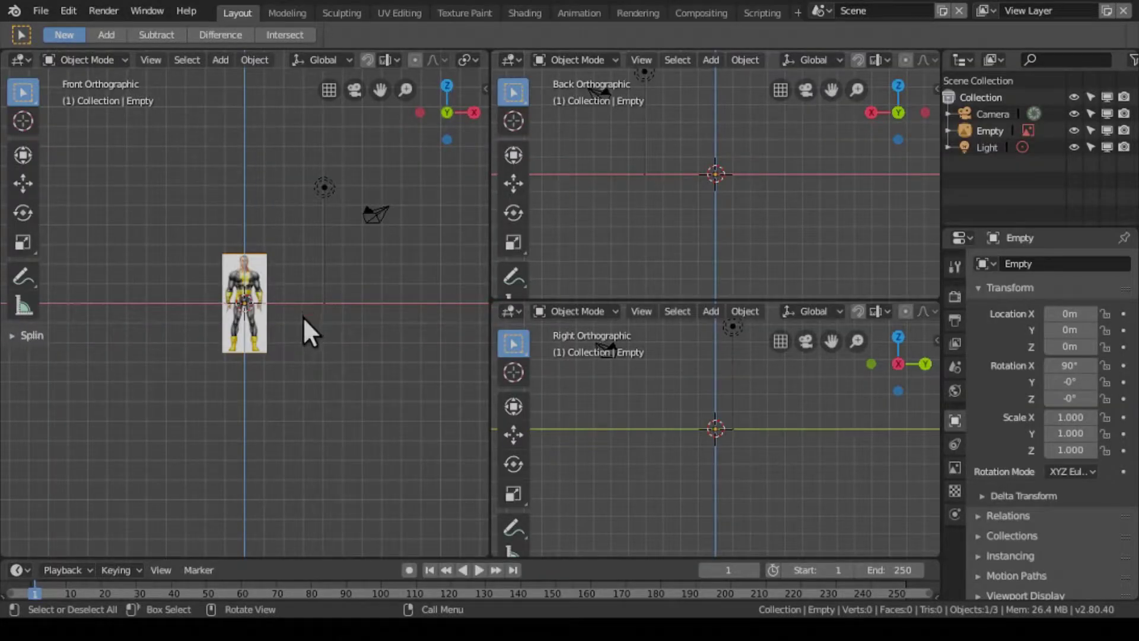
{"action": "scroll", "coordinate": [303, 318], "scroll_direction": "up", "scroll_amount": 8}
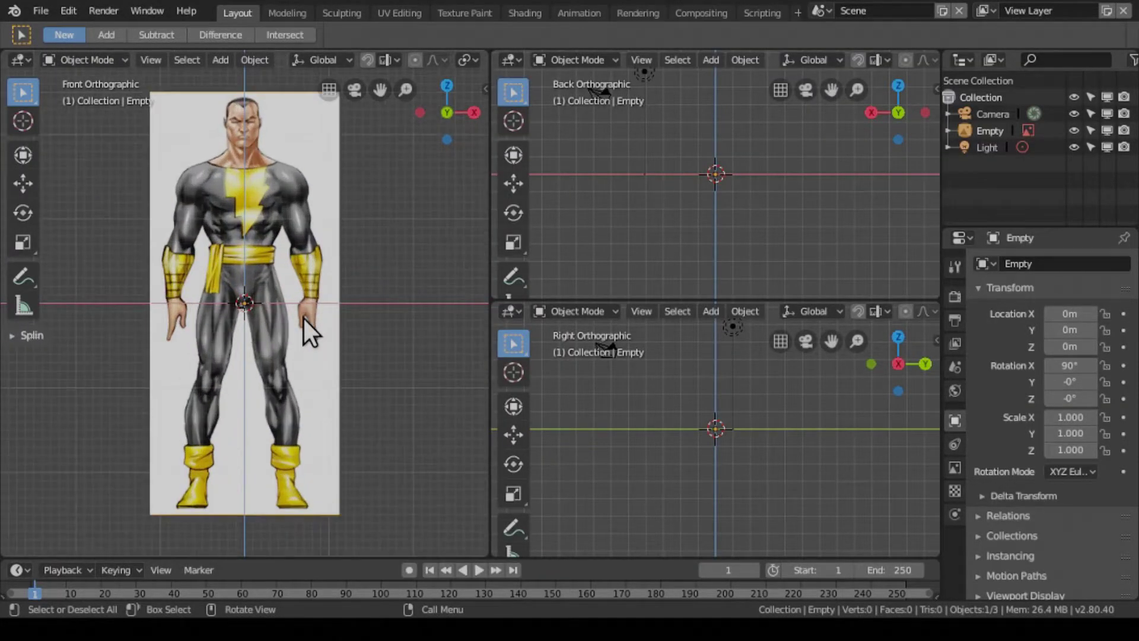
{"action": "scroll", "coordinate": [303, 319], "scroll_direction": "down", "scroll_amount": 1}
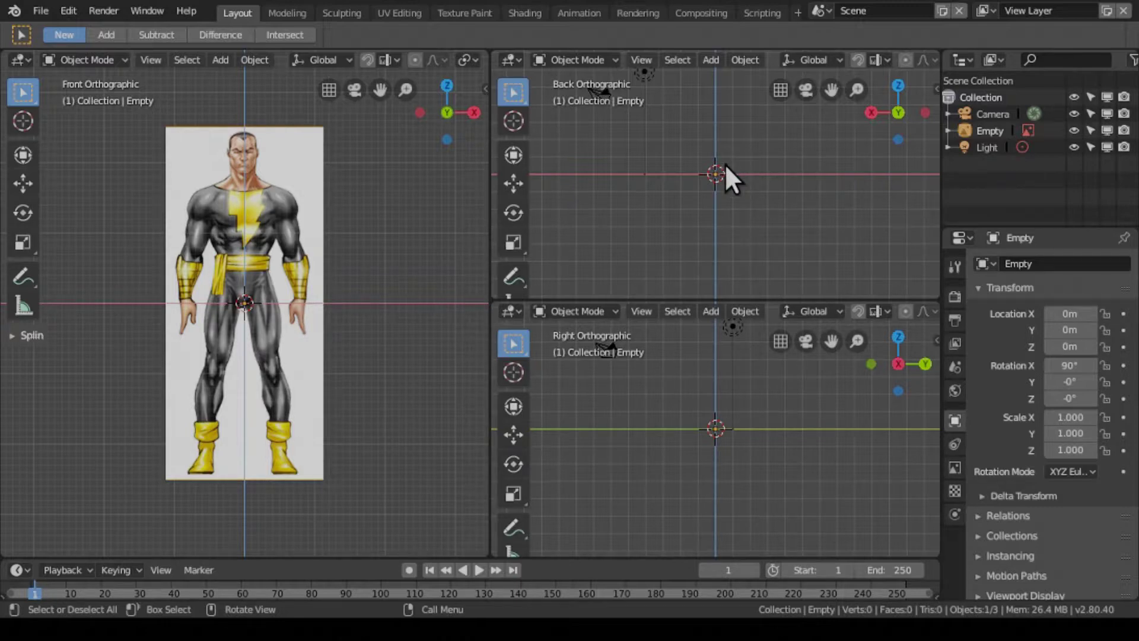
Step: Add back.jpg from the black-adam folder as the Back view's background image
{"action": "left_click", "coordinate": [711, 59]}
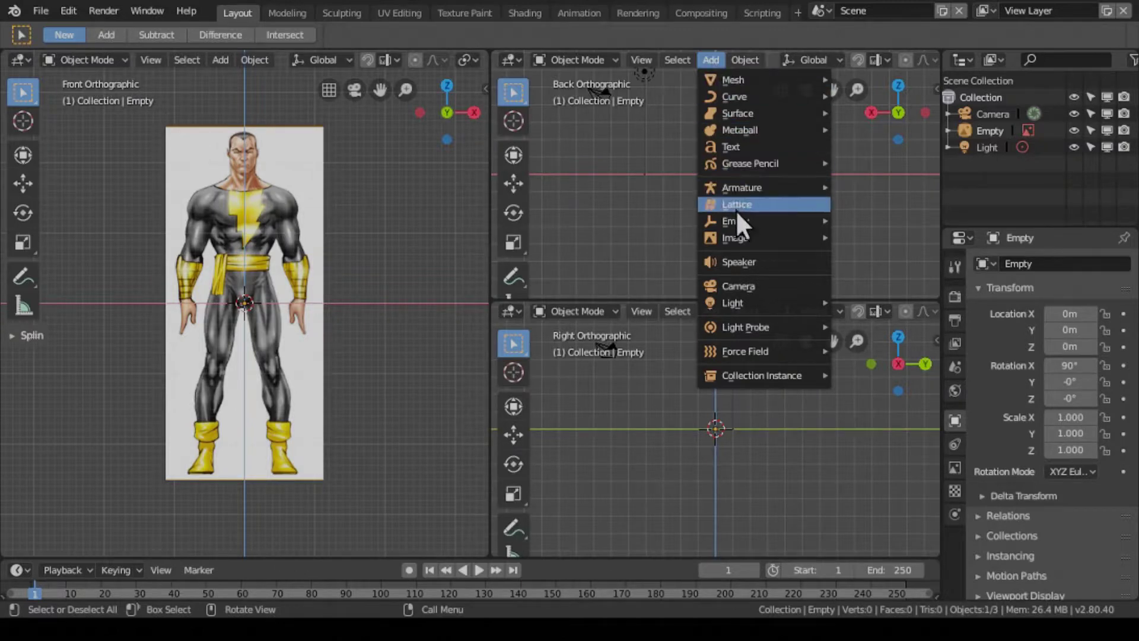
{"action": "mouse_move", "coordinate": [736, 240]}
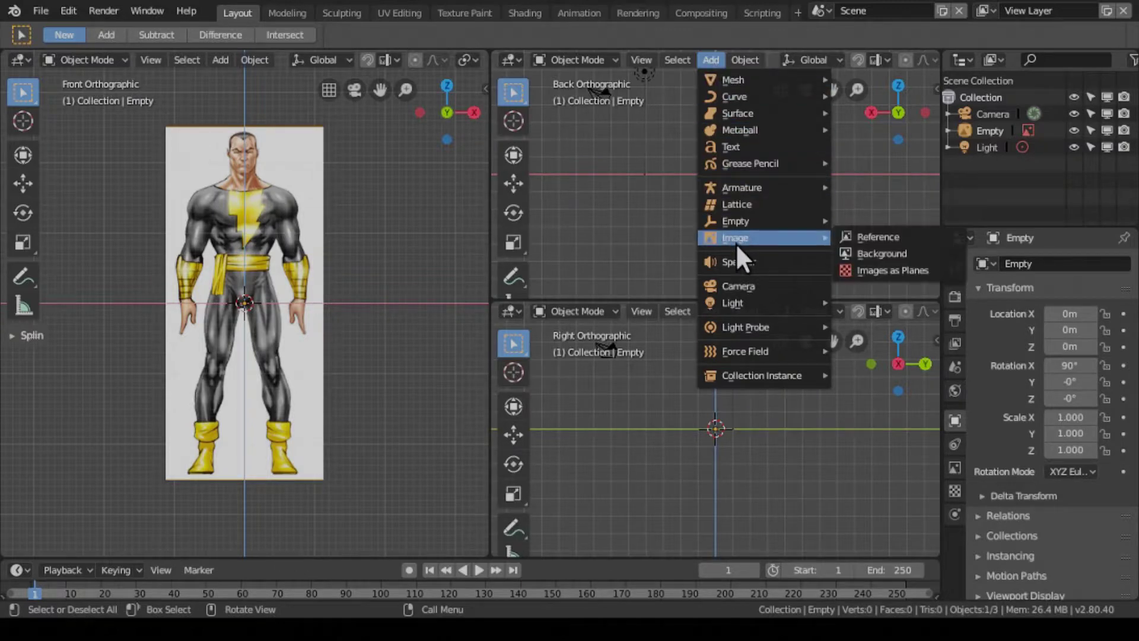
{"action": "left_click", "coordinate": [863, 252]}
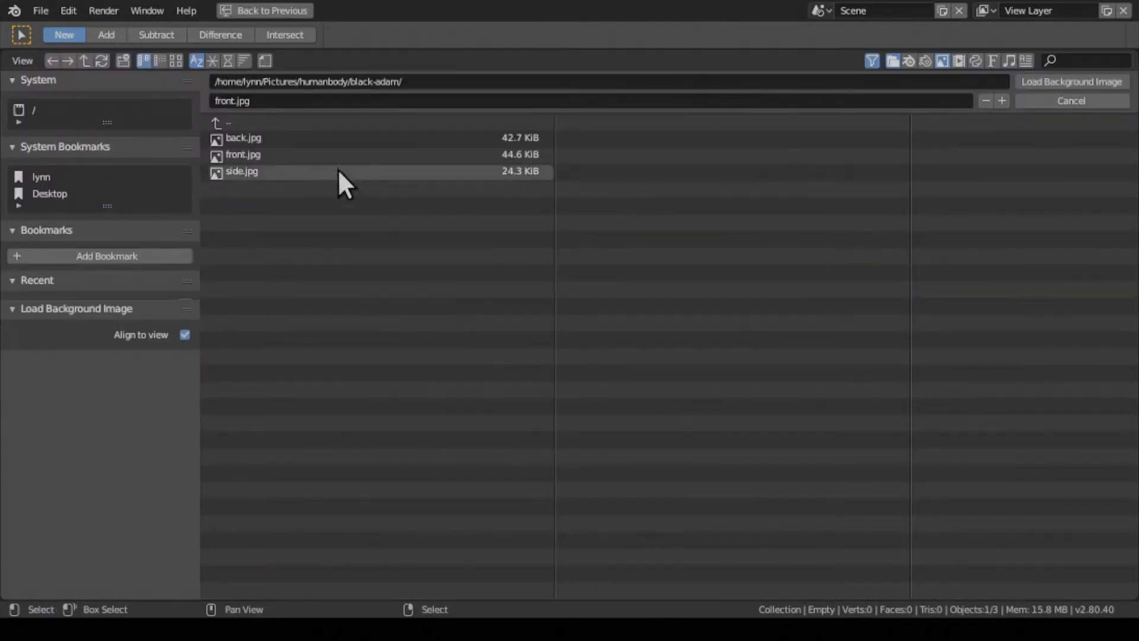
{"action": "left_click", "coordinate": [290, 124]}
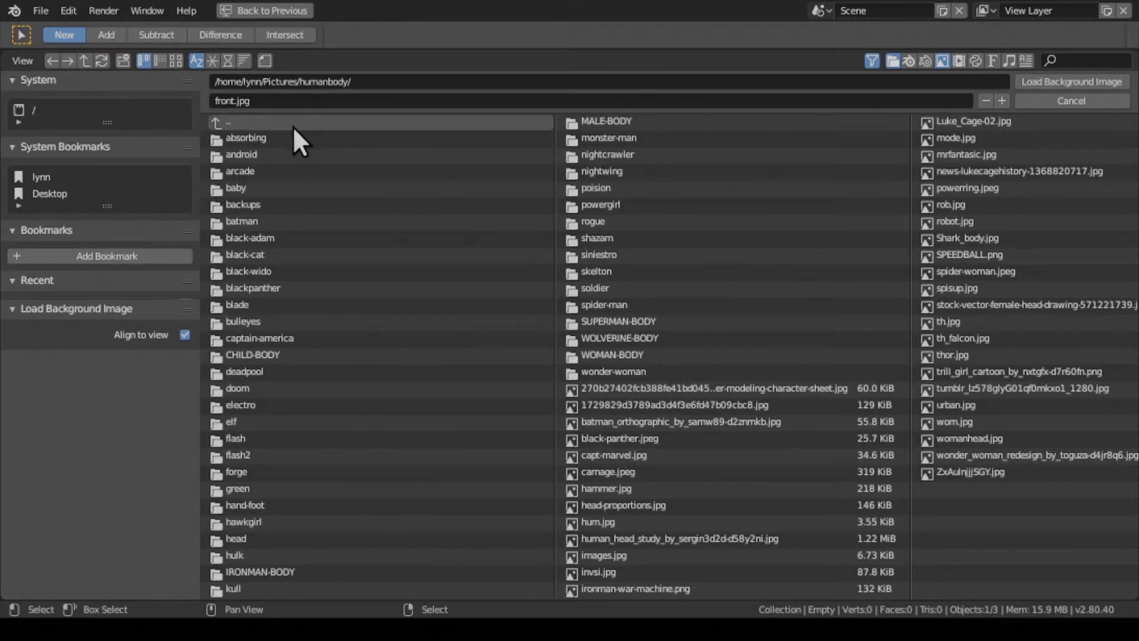
{"action": "double_click", "coordinate": [280, 232]}
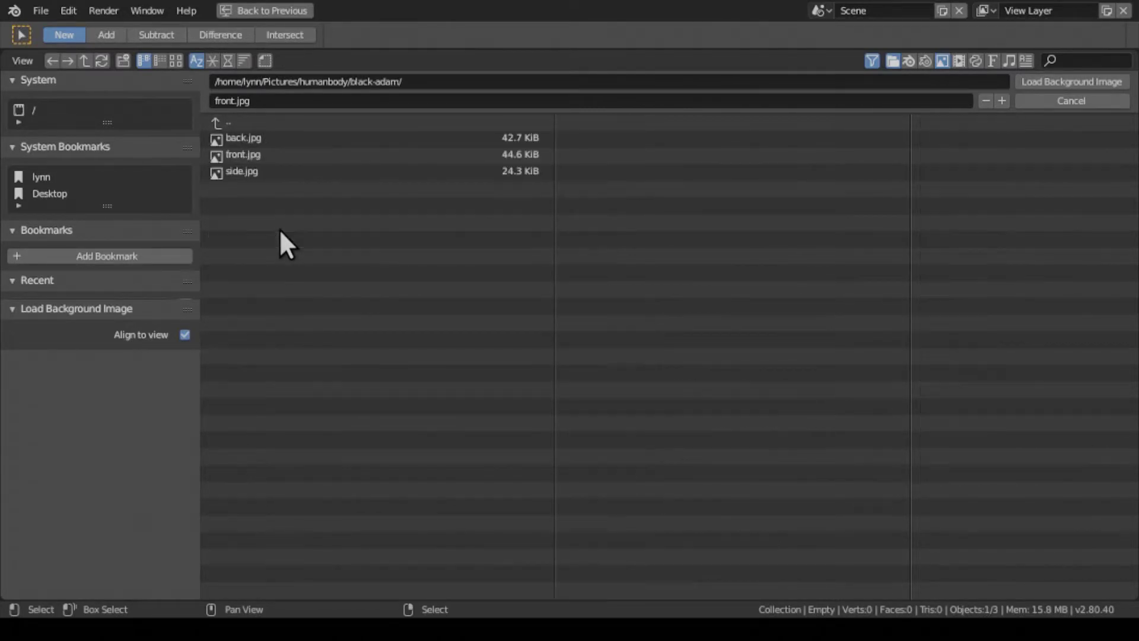
{"action": "double_click", "coordinate": [249, 138]}
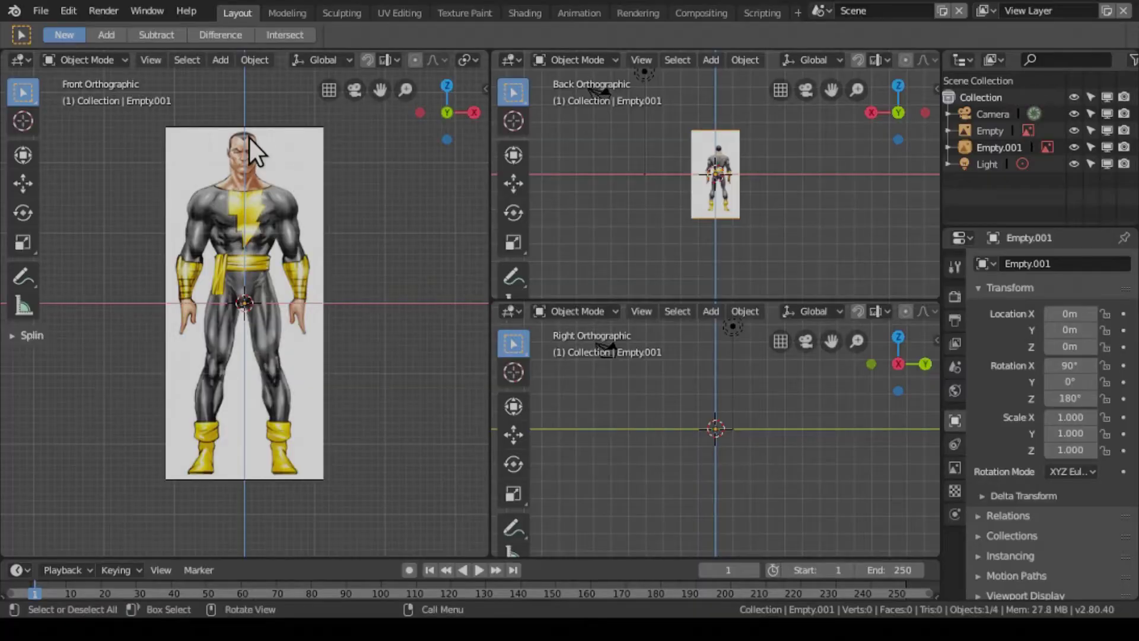
{"action": "scroll", "coordinate": [750, 200], "scroll_direction": "up", "scroll_amount": 5}
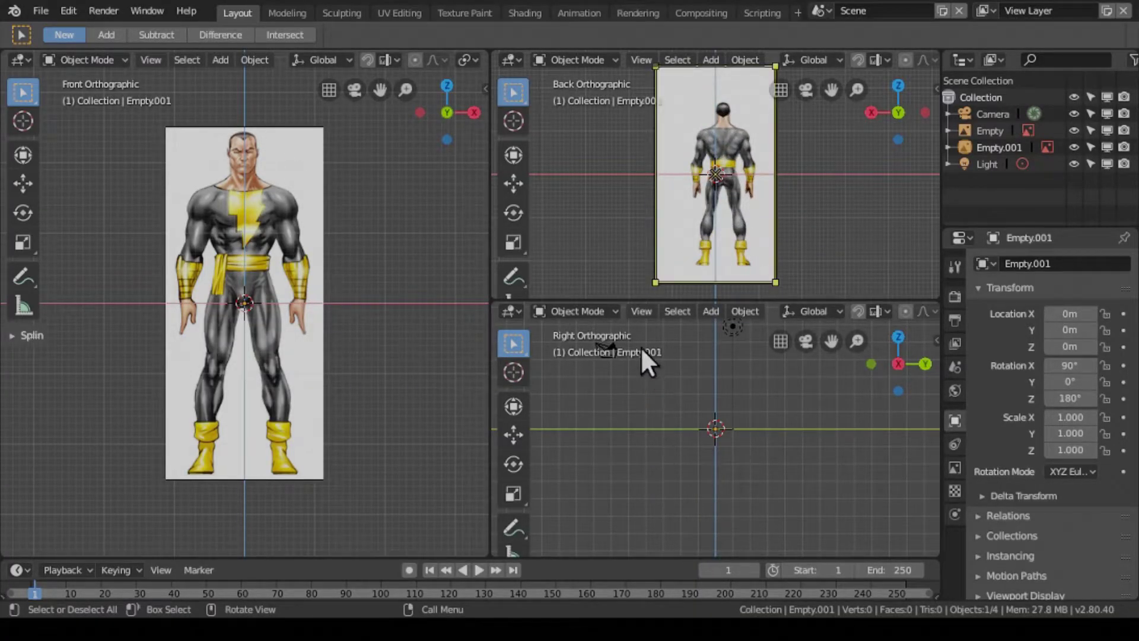
Step: Add side.jpg from the black-adam folder as the Right view's background image
{"action": "left_click", "coordinate": [706, 311]}
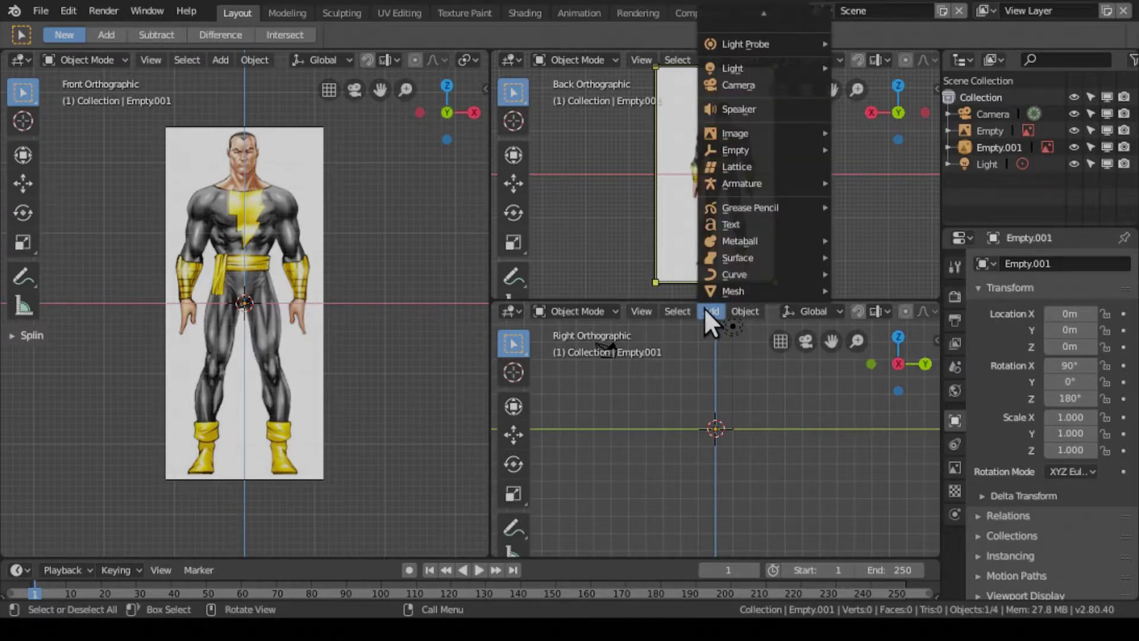
{"action": "mouse_move", "coordinate": [709, 290]}
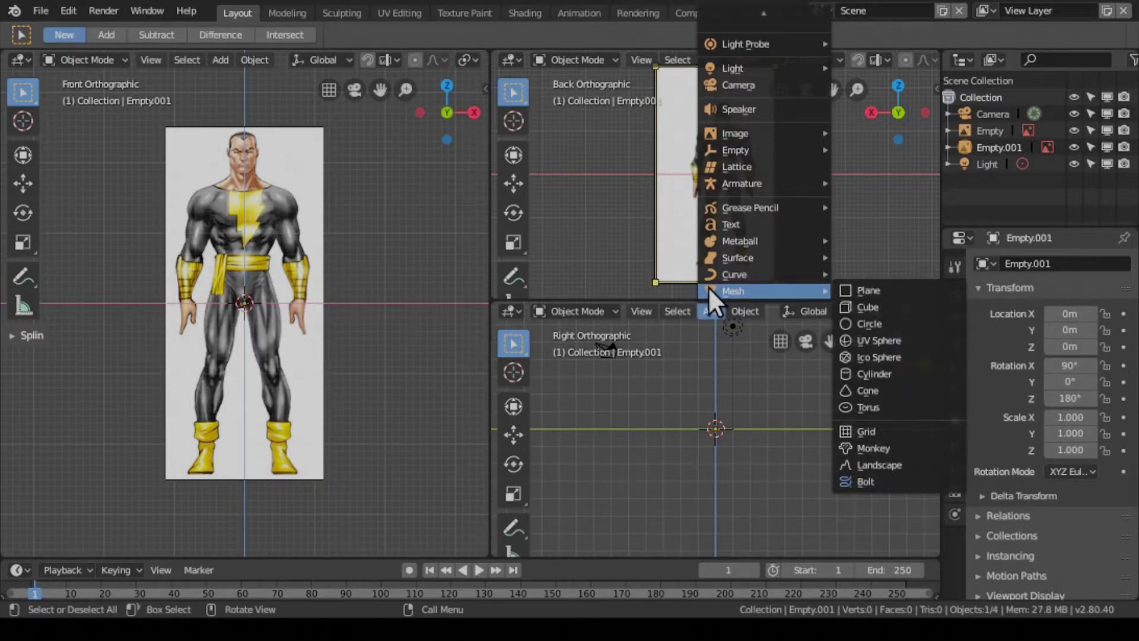
{"action": "mouse_move", "coordinate": [750, 131]}
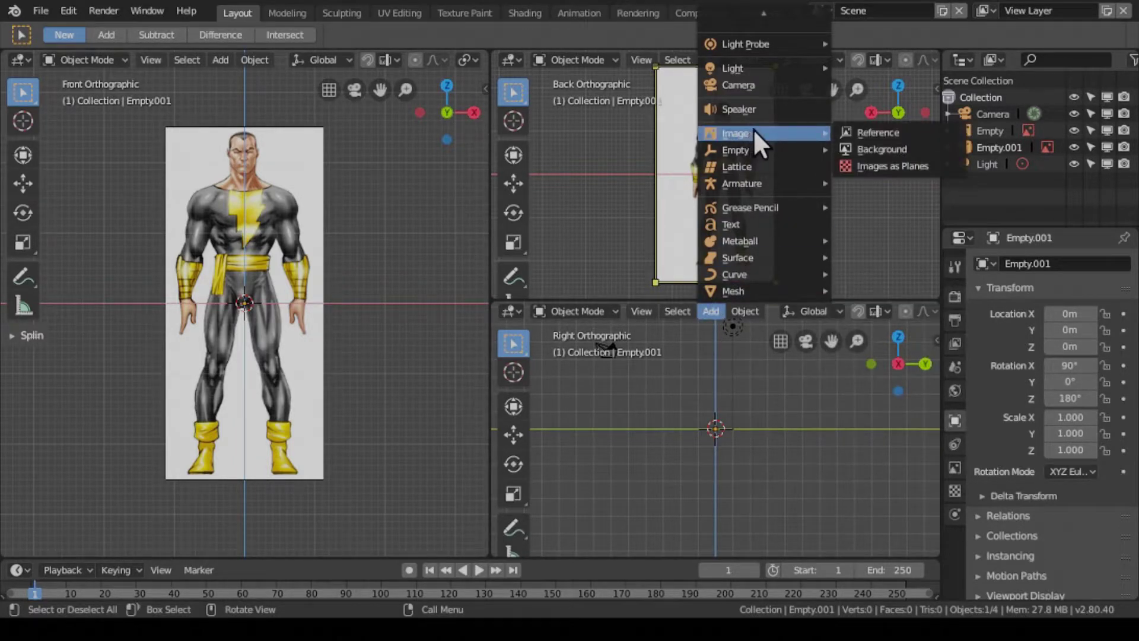
{"action": "left_click", "coordinate": [864, 149]}
{"action": "left_click", "coordinate": [304, 169]}
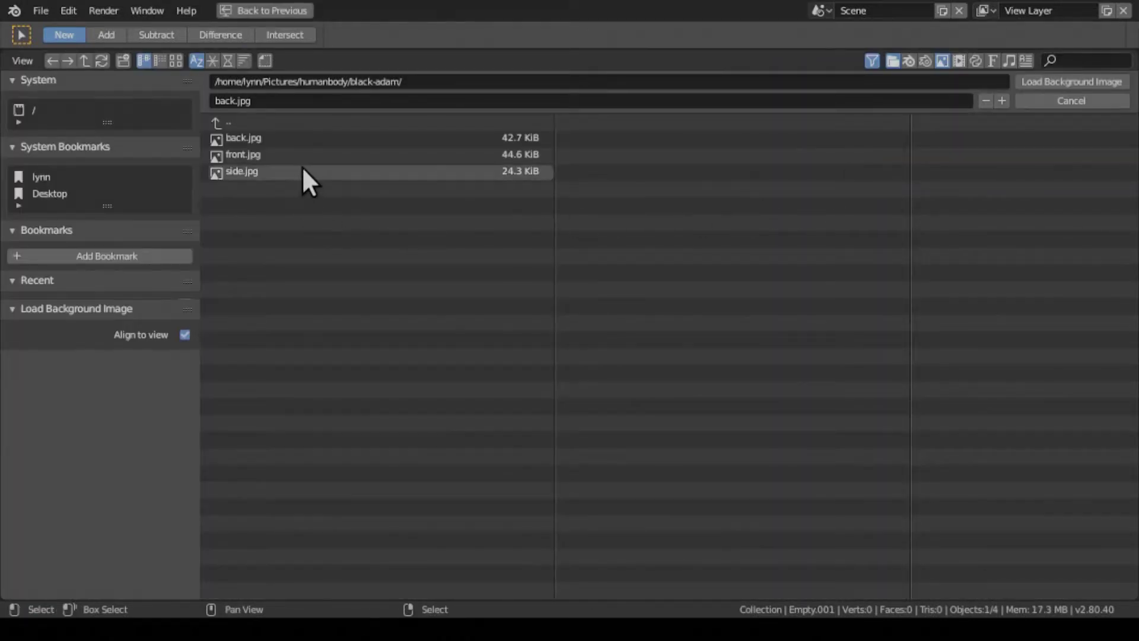
{"action": "double_click", "coordinate": [304, 169]}
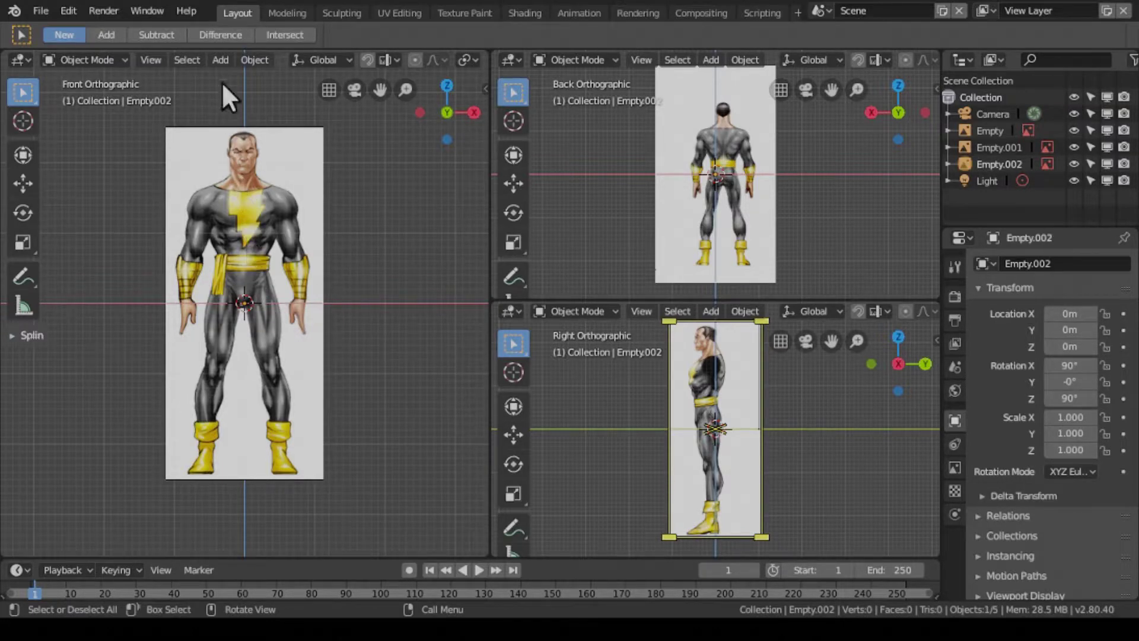
Step: Add a plane mesh at the origin and rotate it 90° about X to stand upright
{"action": "left_click", "coordinate": [227, 56]}
{"action": "mouse_move", "coordinate": [243, 84]}
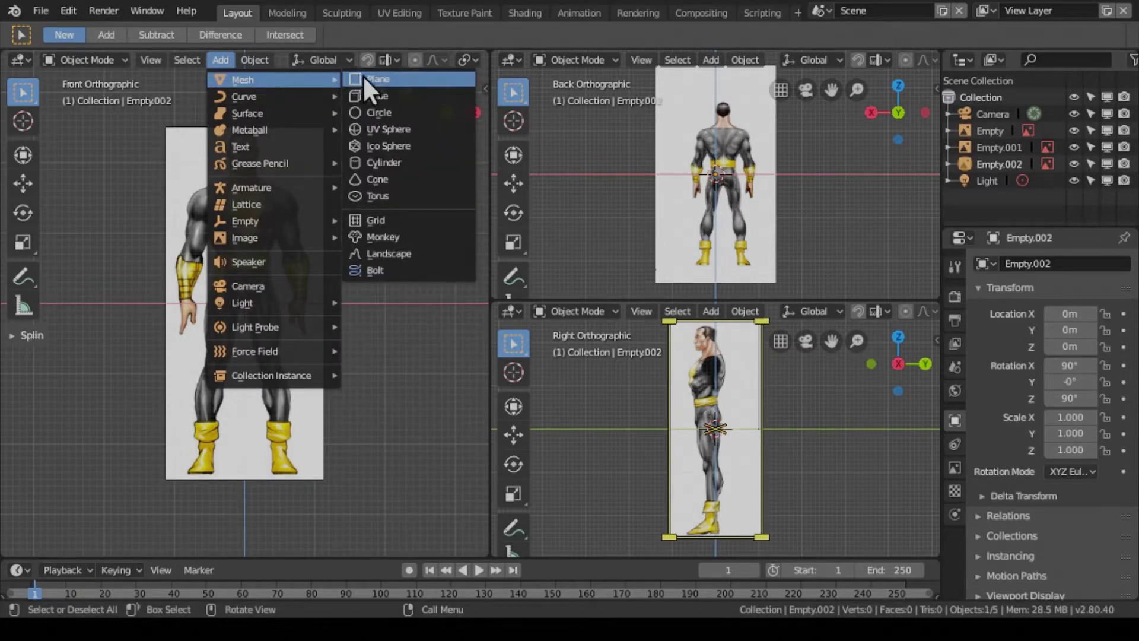
{"action": "left_click", "coordinate": [367, 79]}
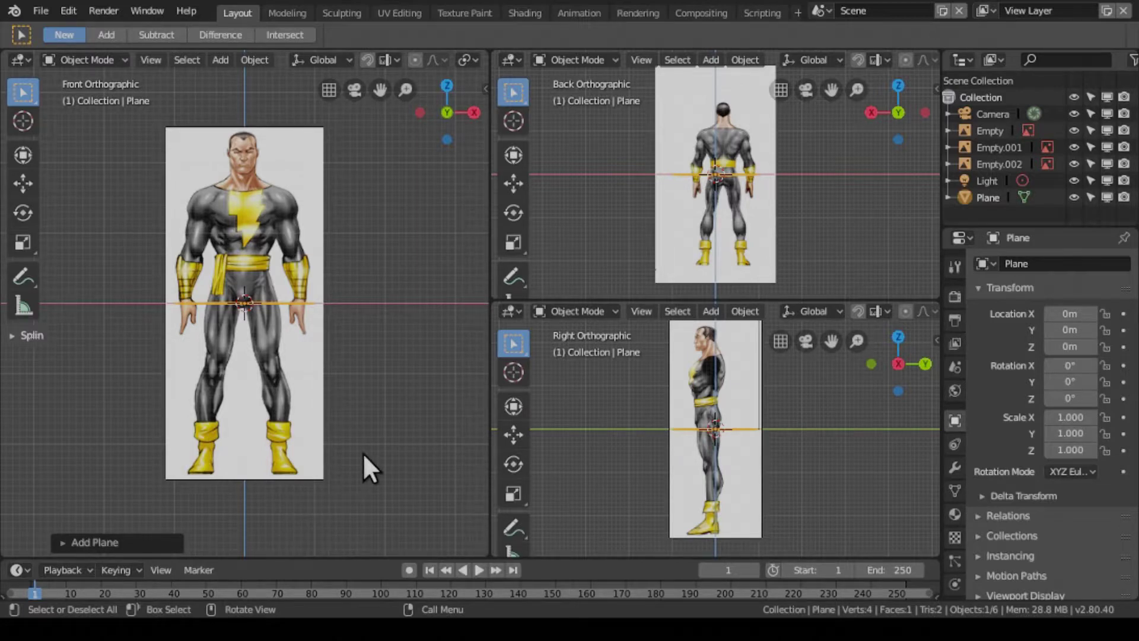
{"action": "key", "text": "r"}
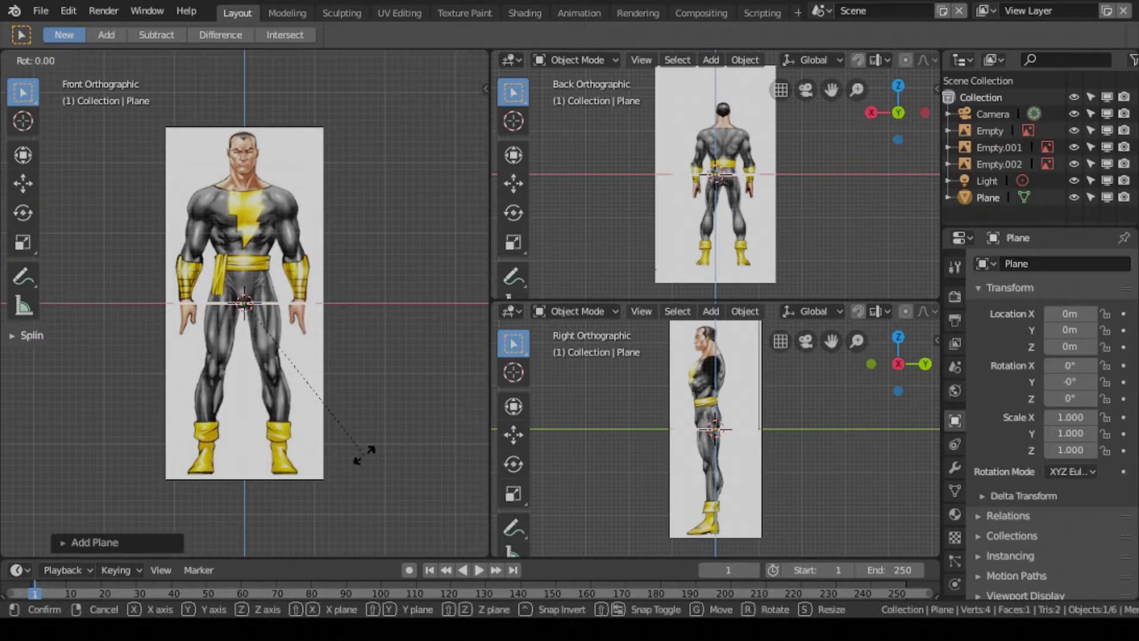
{"action": "type", "text": "x"}
{"action": "type", "text": "90"}
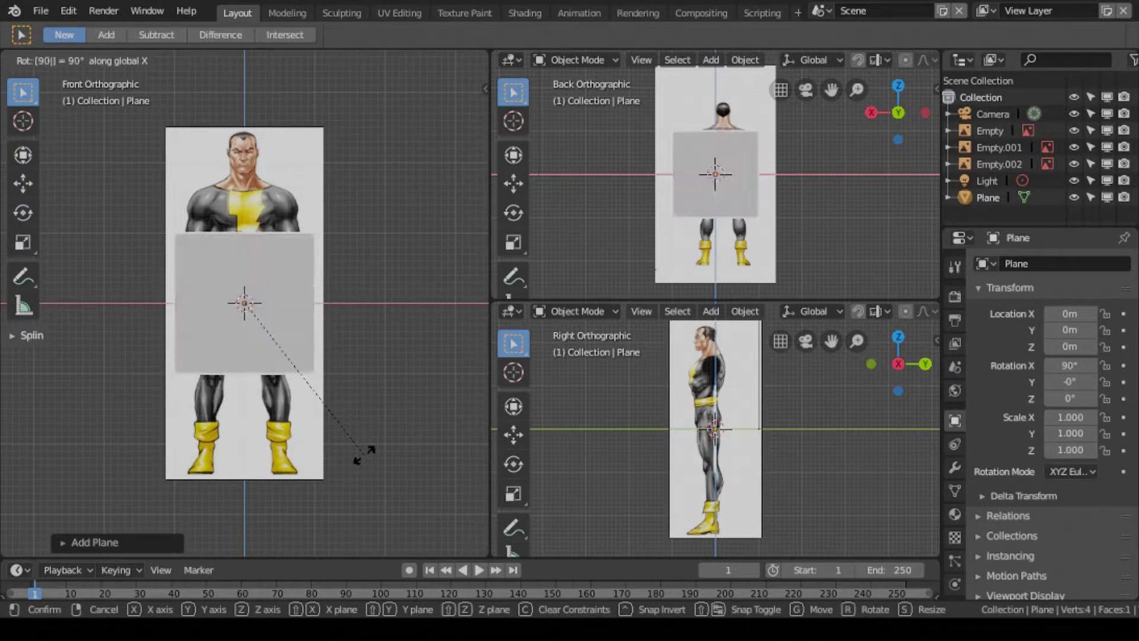
{"action": "key", "text": "Return"}
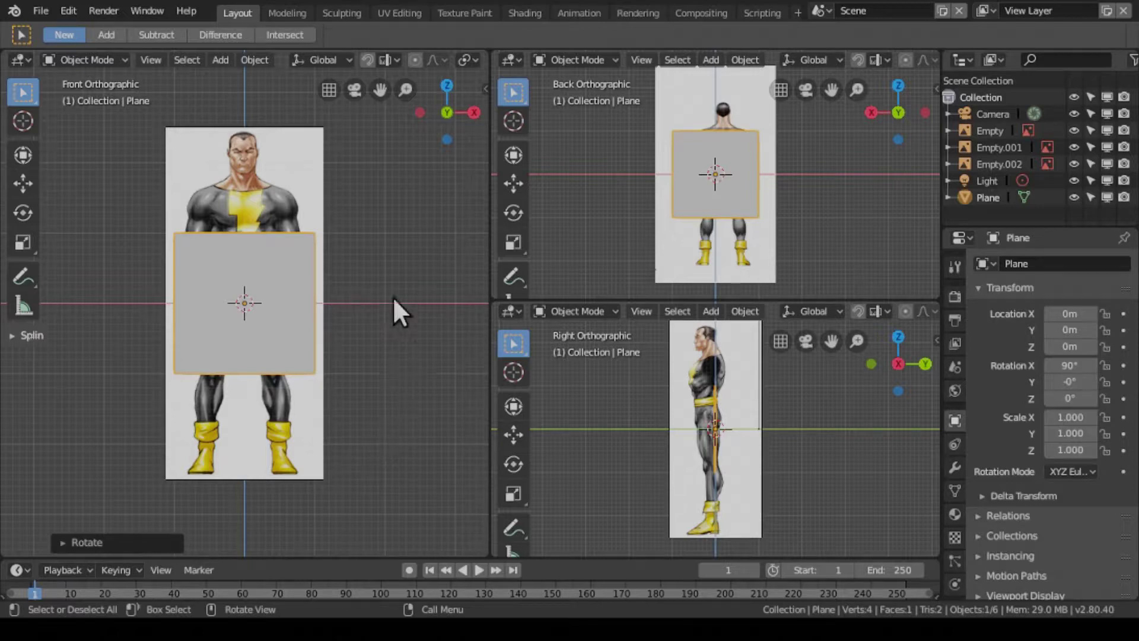
Step: Save the scene as black-adam.blend using File > Save As
{"action": "left_click", "coordinate": [40, 11]}
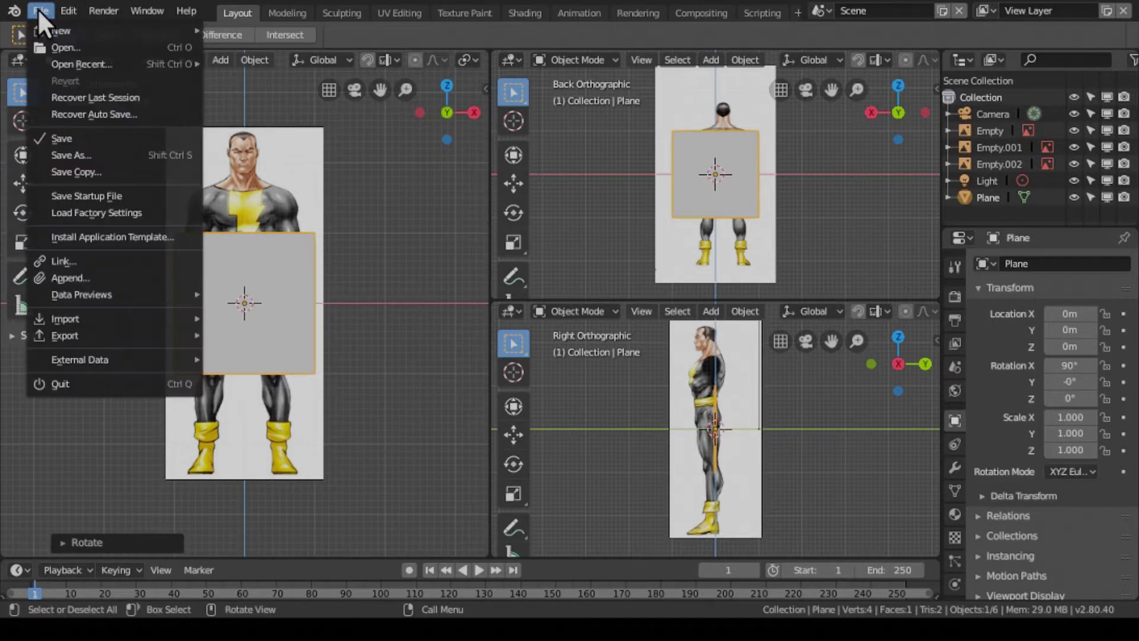
{"action": "left_click", "coordinate": [67, 130]}
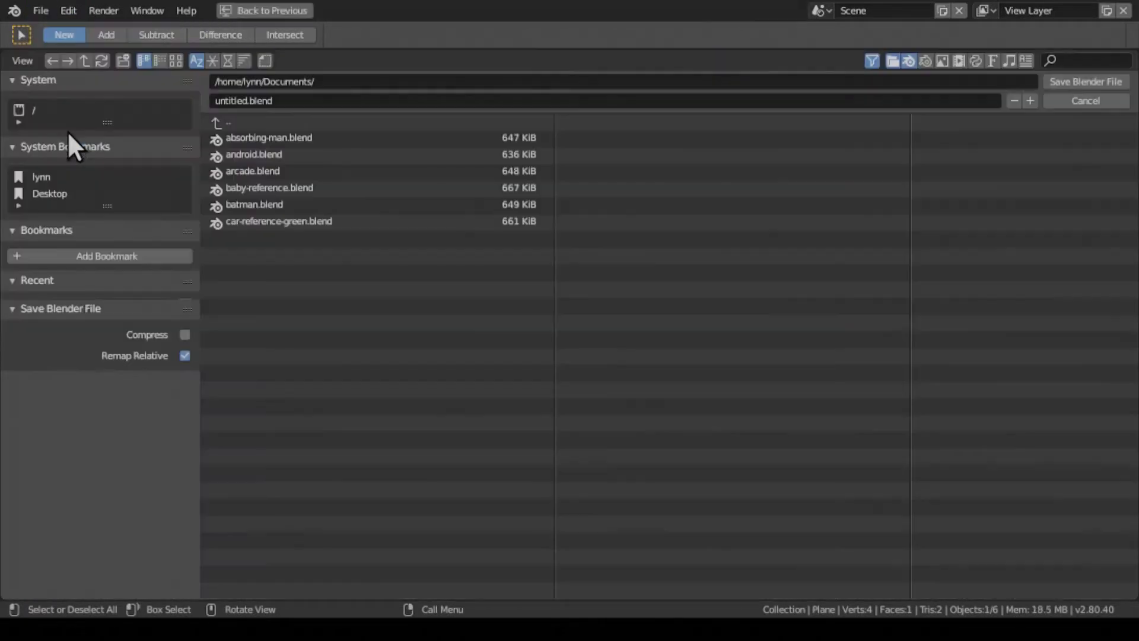
{"action": "left_click", "coordinate": [272, 102]}
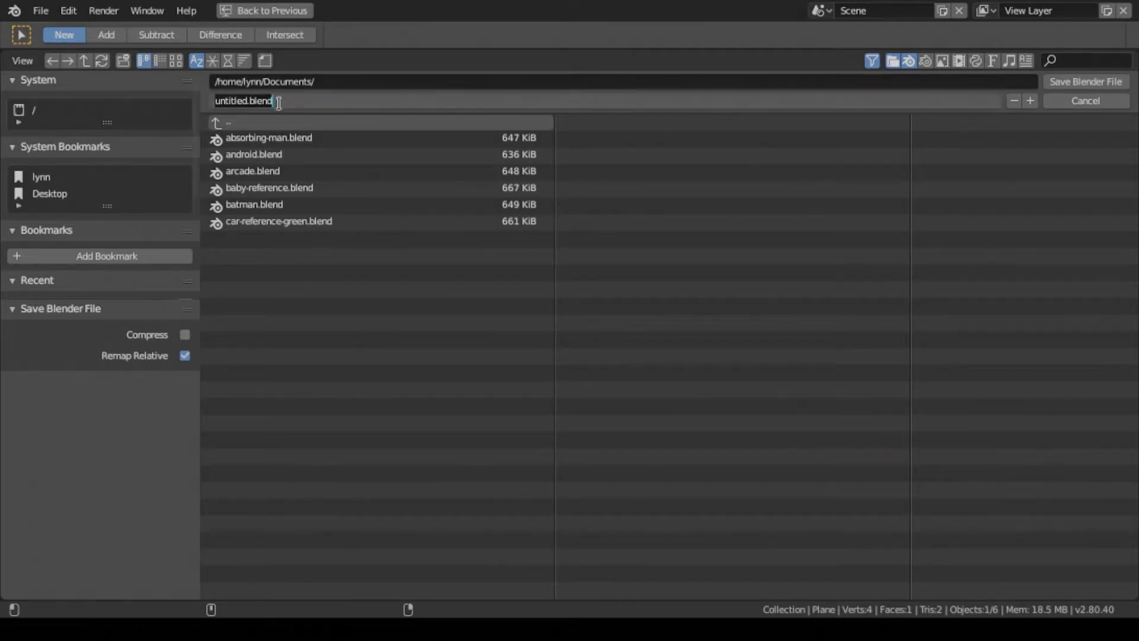
{"action": "type", "text": "blac"}
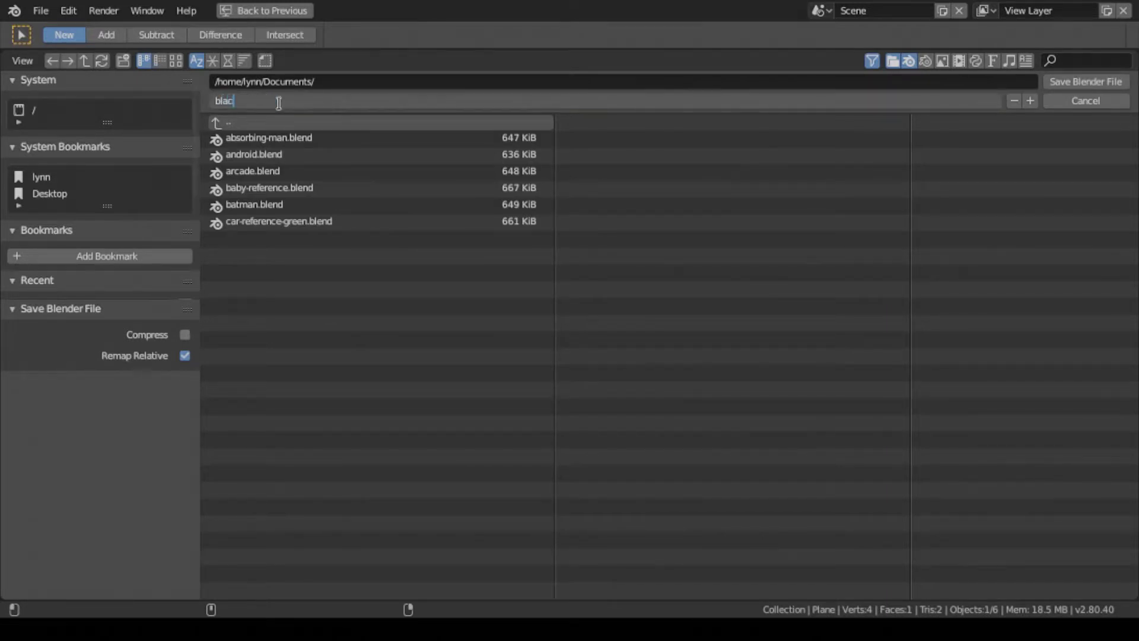
{"action": "type", "text": "k-adam"}
{"action": "key", "text": "Return"}
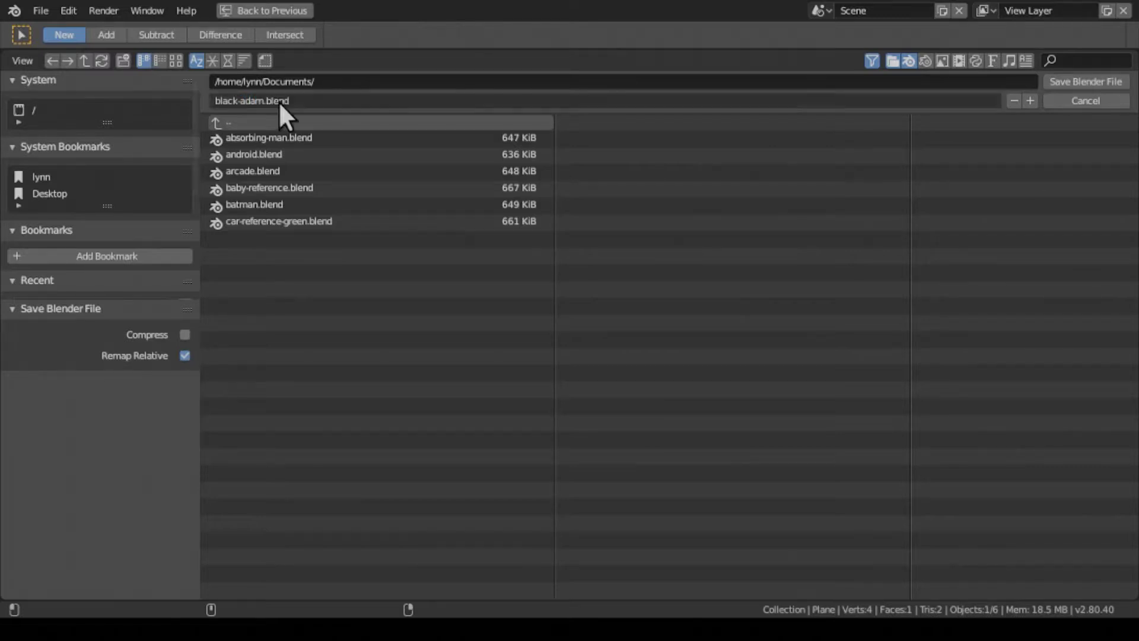
{"action": "key", "text": "Return"}
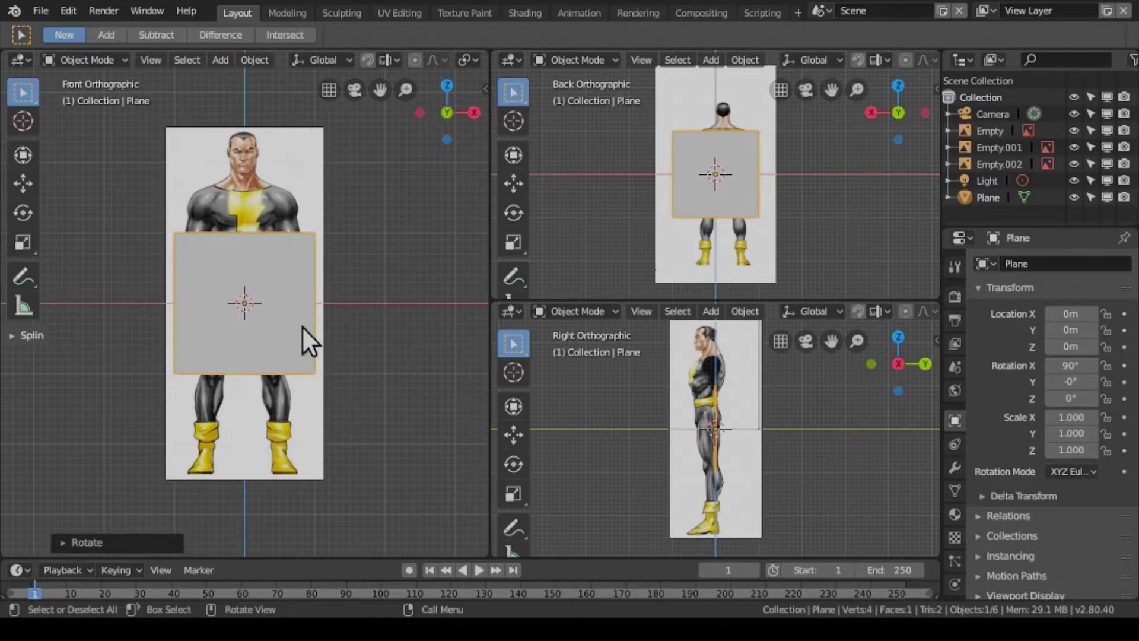
Step: Show the plane as wireframe in the front view, then open the sidebar with Transform and View collapsed
{"action": "key", "text": "z"}
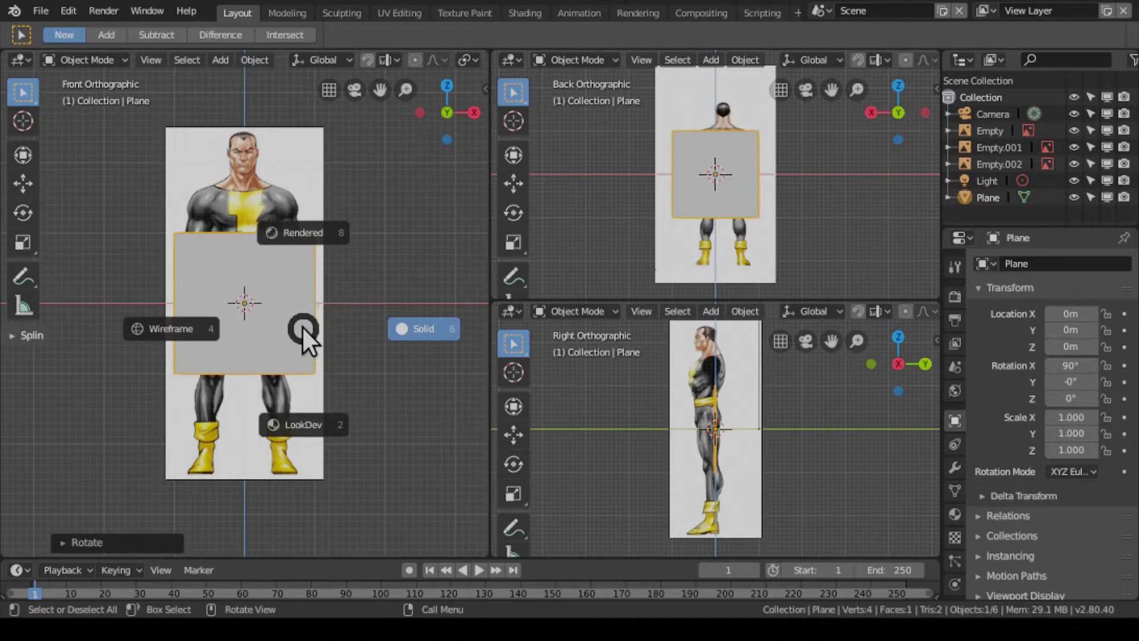
{"action": "left_click", "coordinate": [174, 331]}
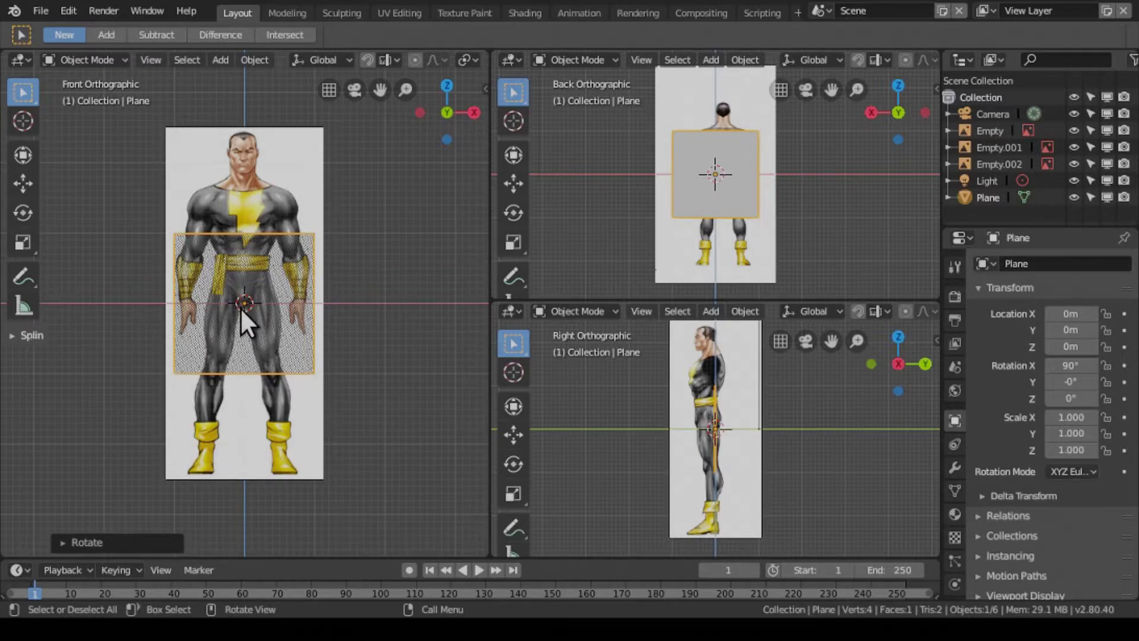
{"action": "key", "text": "n"}
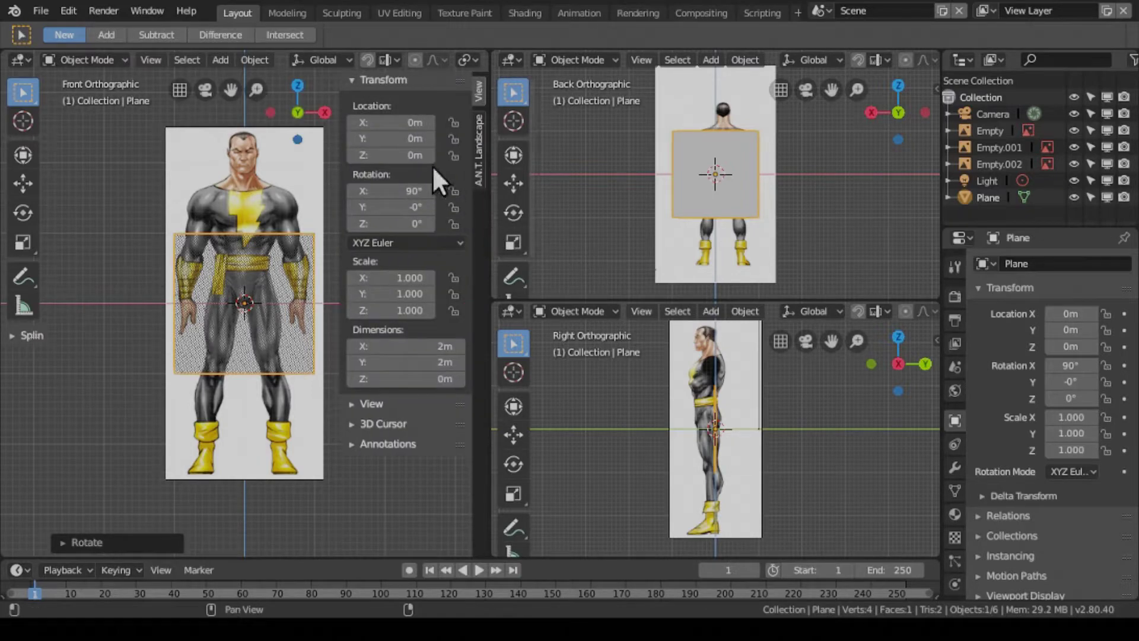
{"action": "left_click", "coordinate": [379, 79]}
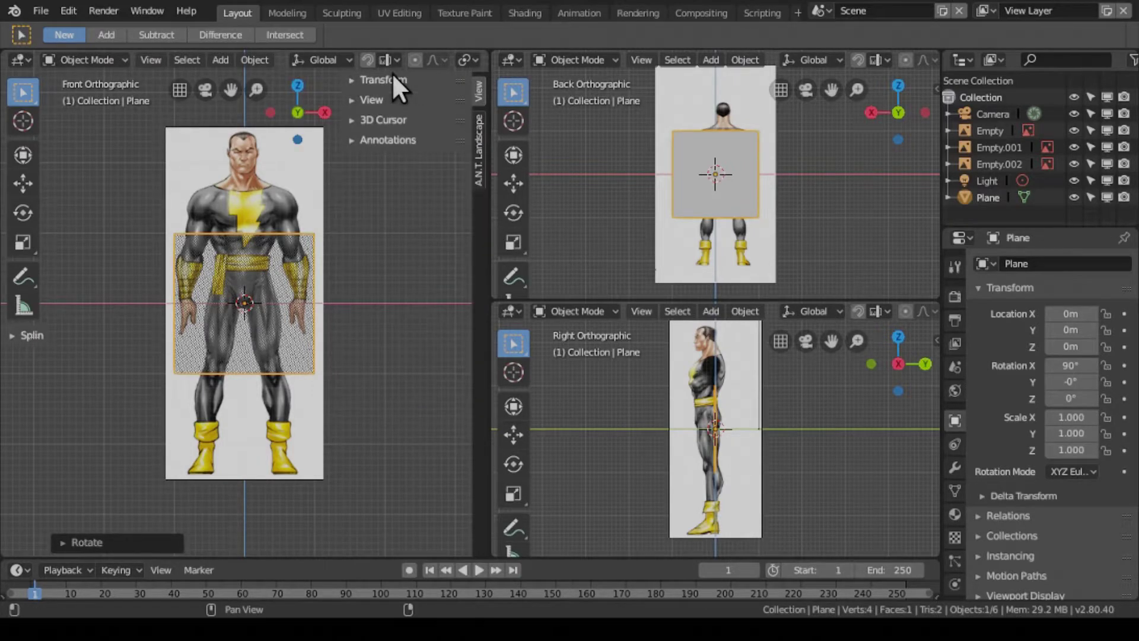
{"action": "left_click", "coordinate": [374, 99]}
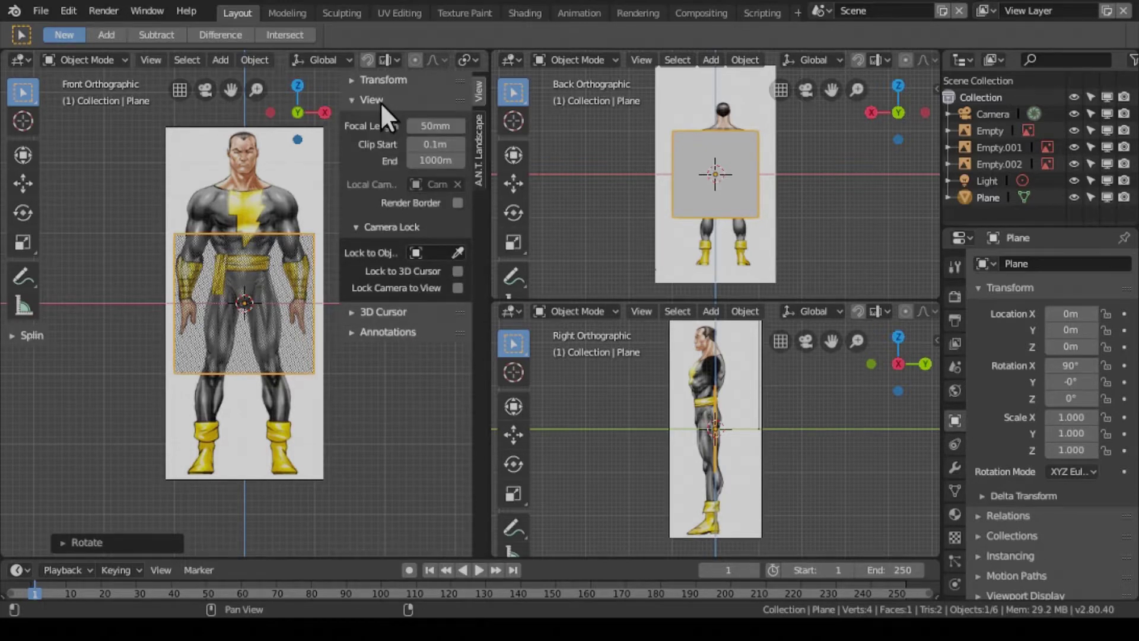
{"action": "left_click", "coordinate": [385, 95]}
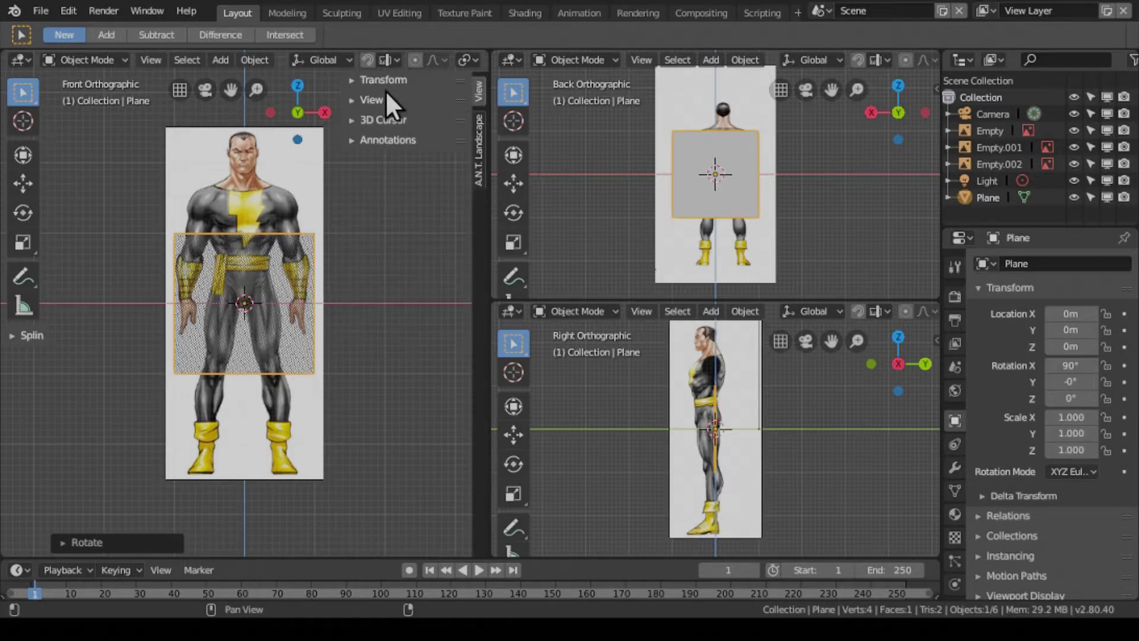
Step: Select the front reference image Empty in the front viewport
{"action": "left_click", "coordinate": [288, 449]}
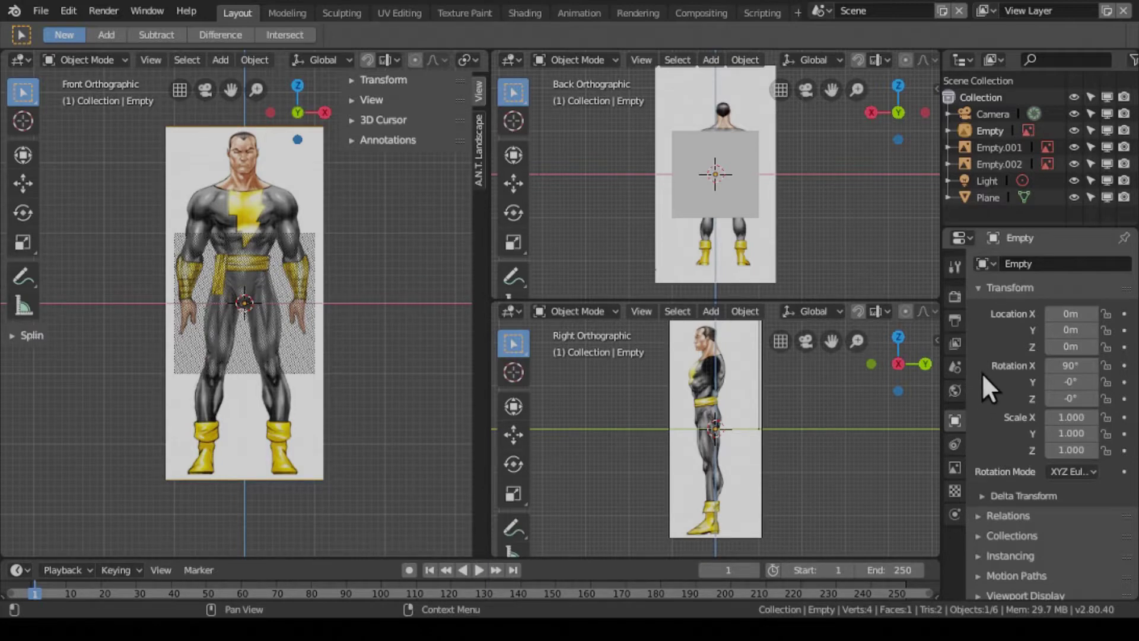
Step: Set the front.jpg reference offsets to X -0.49 and Y -0.51 in Object Data properties
{"action": "left_click", "coordinate": [955, 468]}
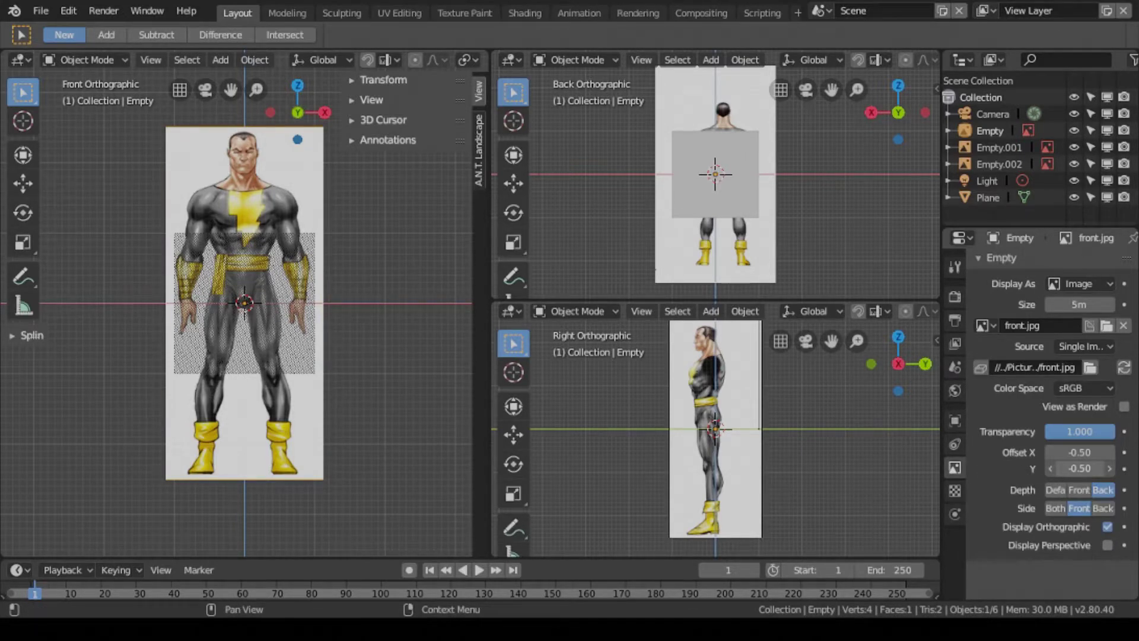
{"action": "left_click_drag", "start_coordinate": [1080, 468], "coordinate": [1083, 452]}
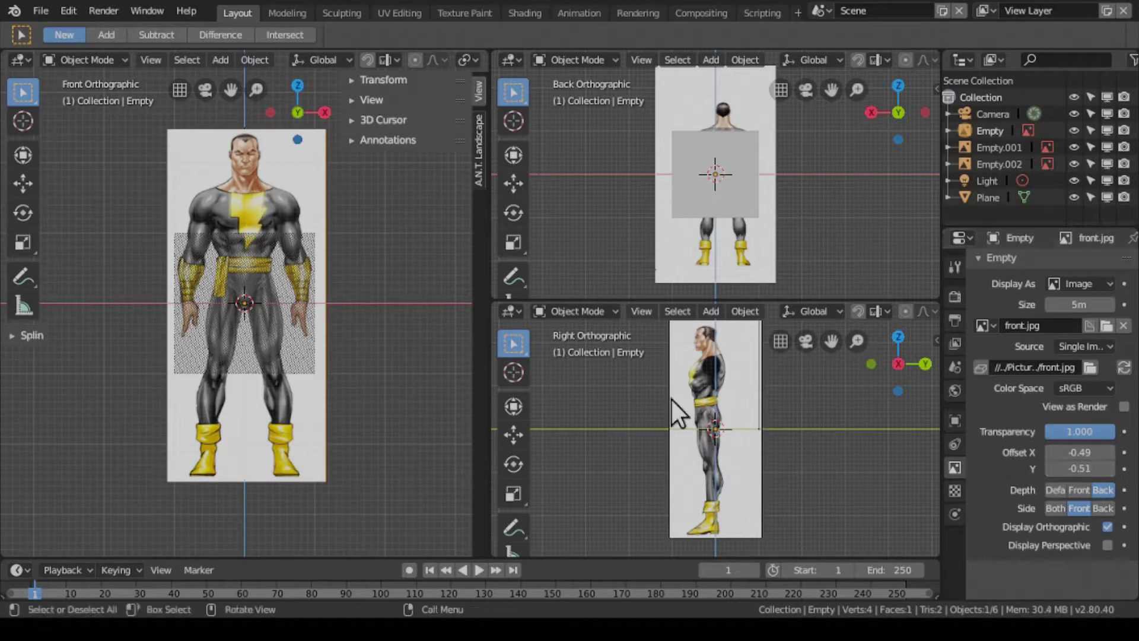
Step: Rescale the Plane along X, then stretch it by 2.4476 along Z to span head to feet
{"action": "left_click", "coordinate": [290, 316]}
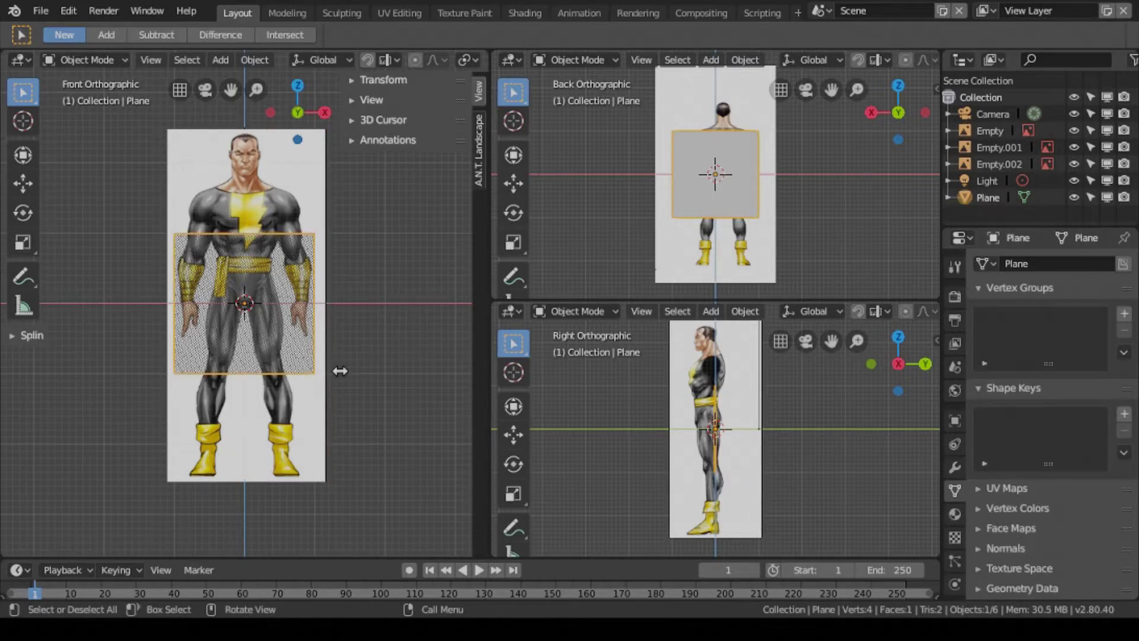
{"action": "key", "text": "s"}
{"action": "key", "text": "x"}
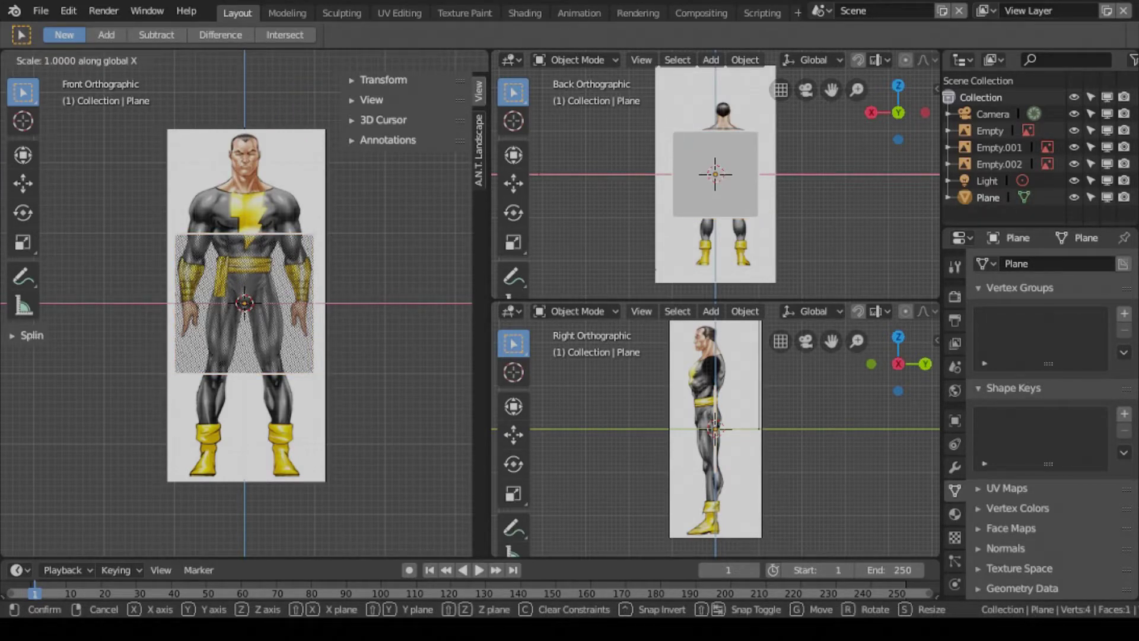
{"action": "left_click", "coordinate": [336, 368]}
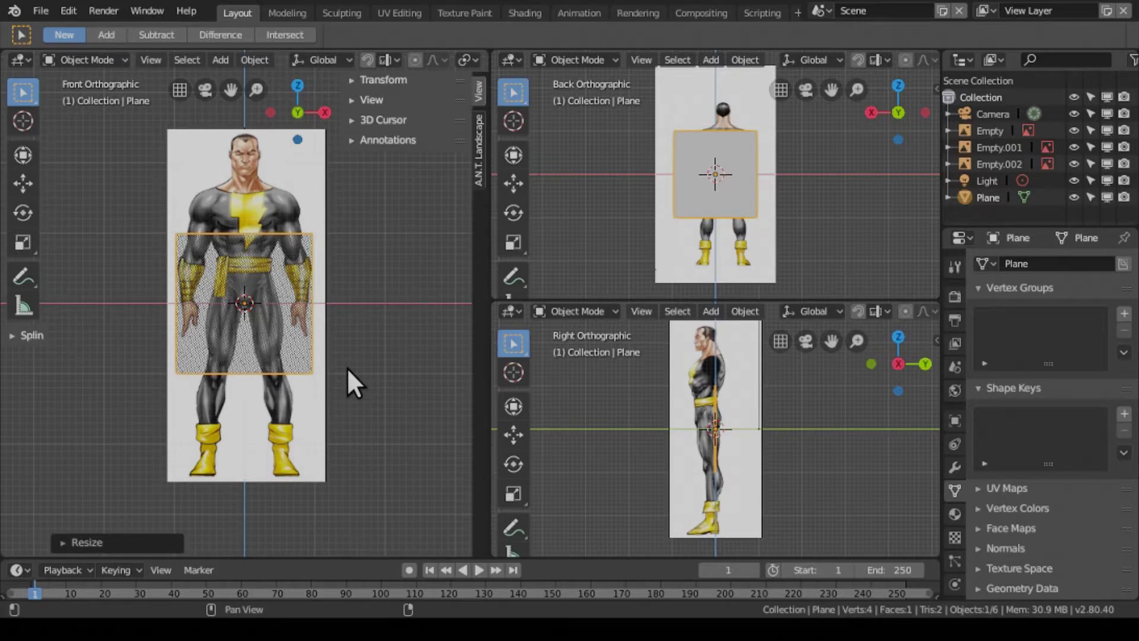
{"action": "key", "text": "s"}
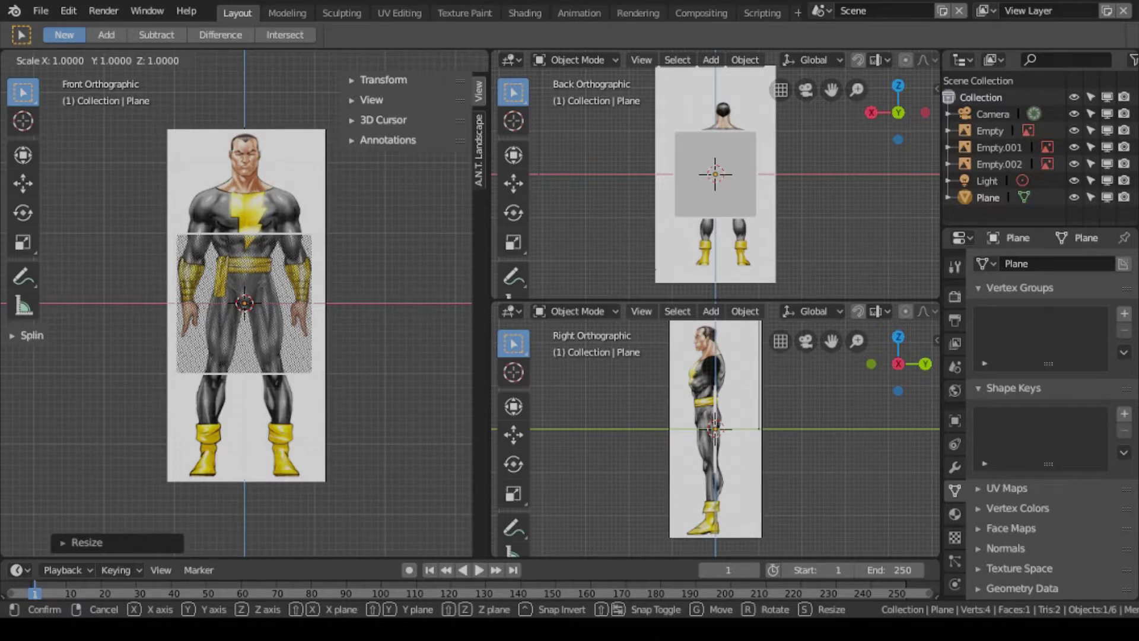
{"action": "key", "text": "z"}
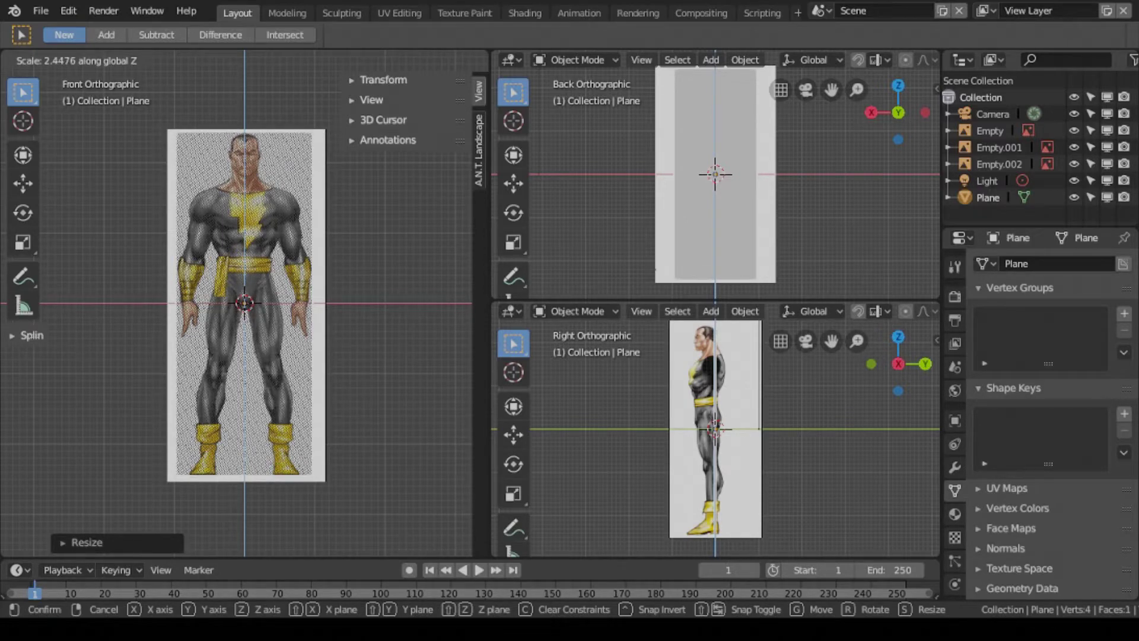
{"action": "left_click", "coordinate": [390, 70]}
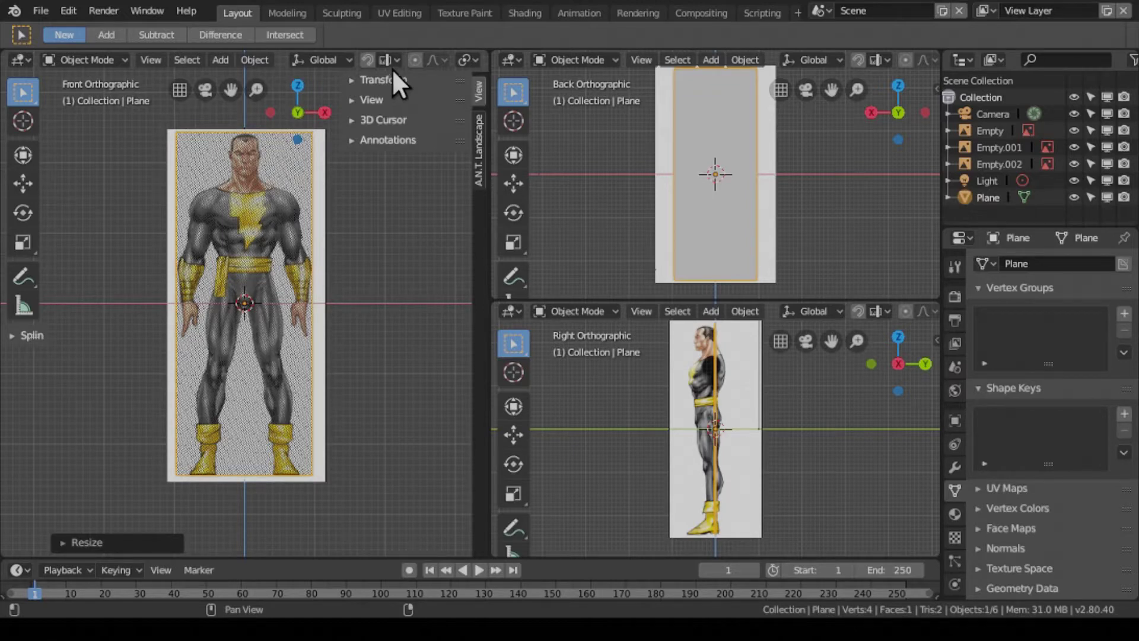
Step: Save the file and set the Back orthographic view to wireframe shading
{"action": "left_click", "coordinate": [39, 12]}
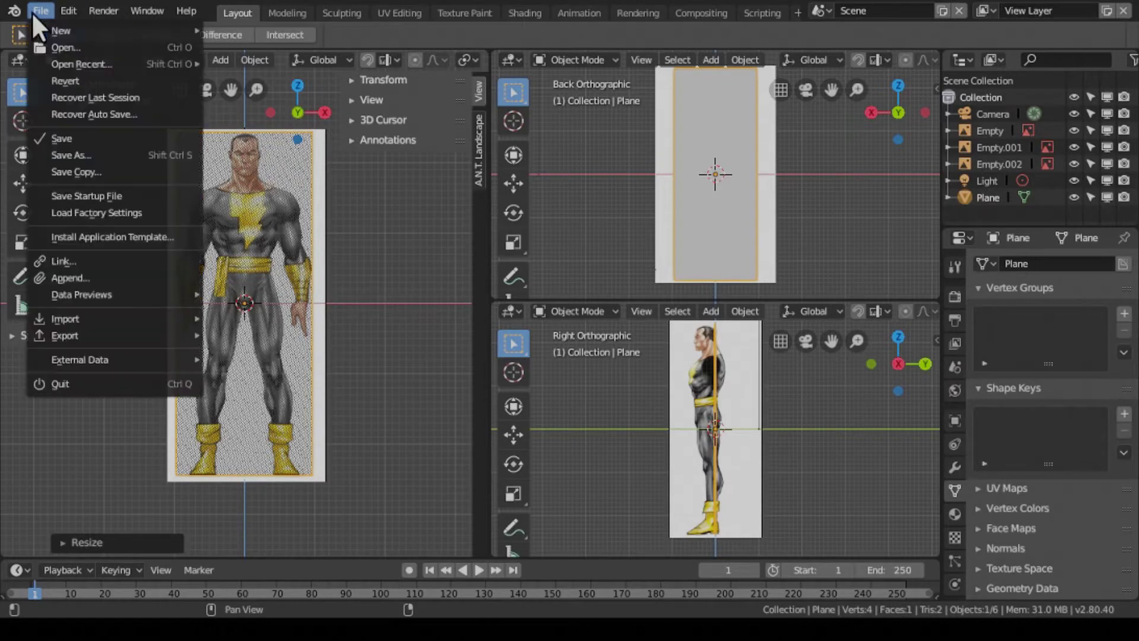
{"action": "left_click", "coordinate": [95, 133]}
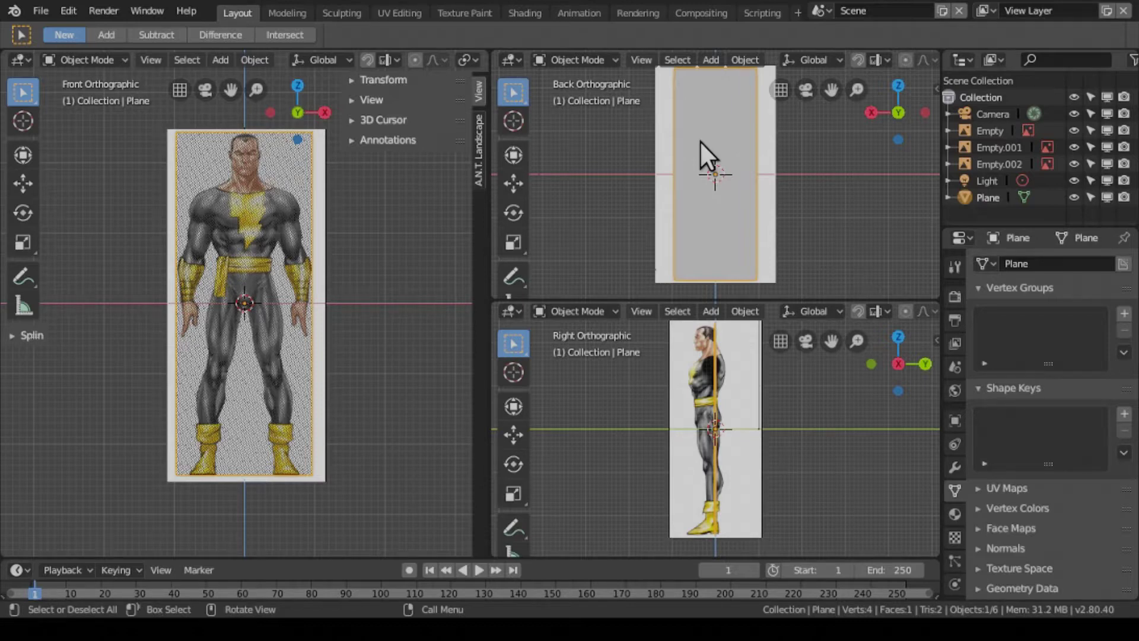
{"action": "key", "text": "z"}
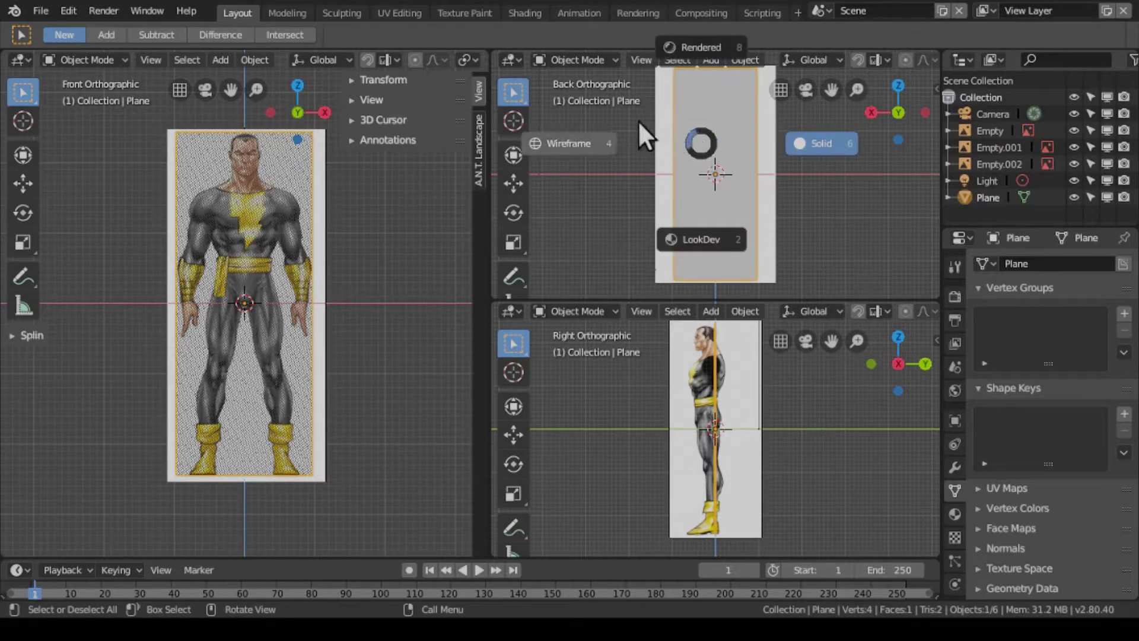
{"action": "left_click", "coordinate": [582, 136]}
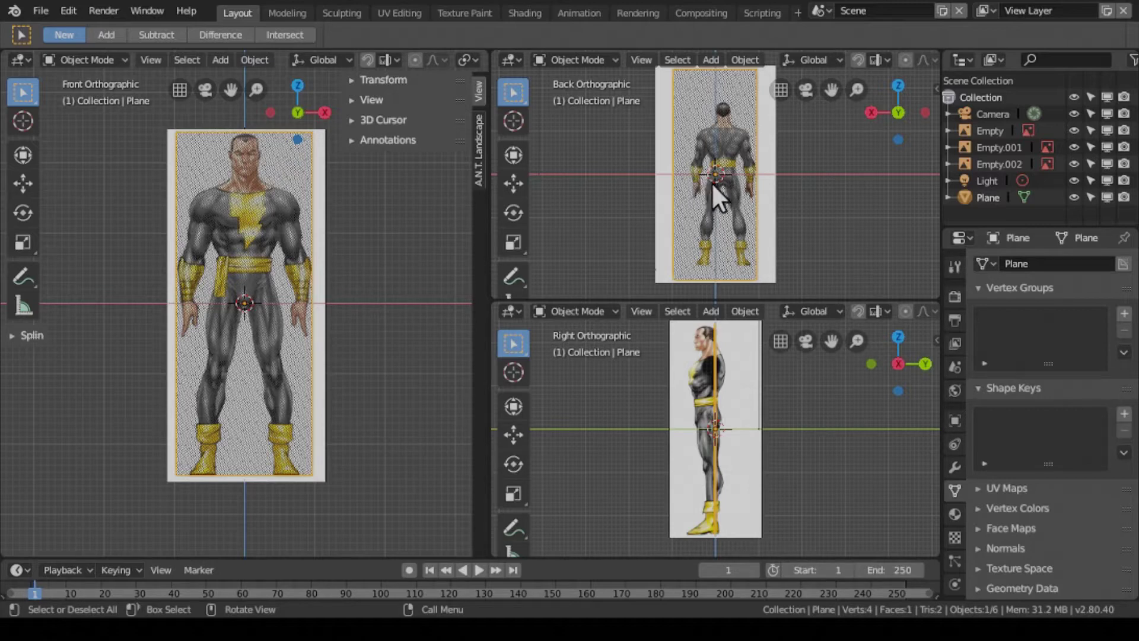
Step: Select Empty.001 and set its size to 6.6m with offsets X -0.56 and Y -0.47
{"action": "left_click", "coordinate": [767, 236]}
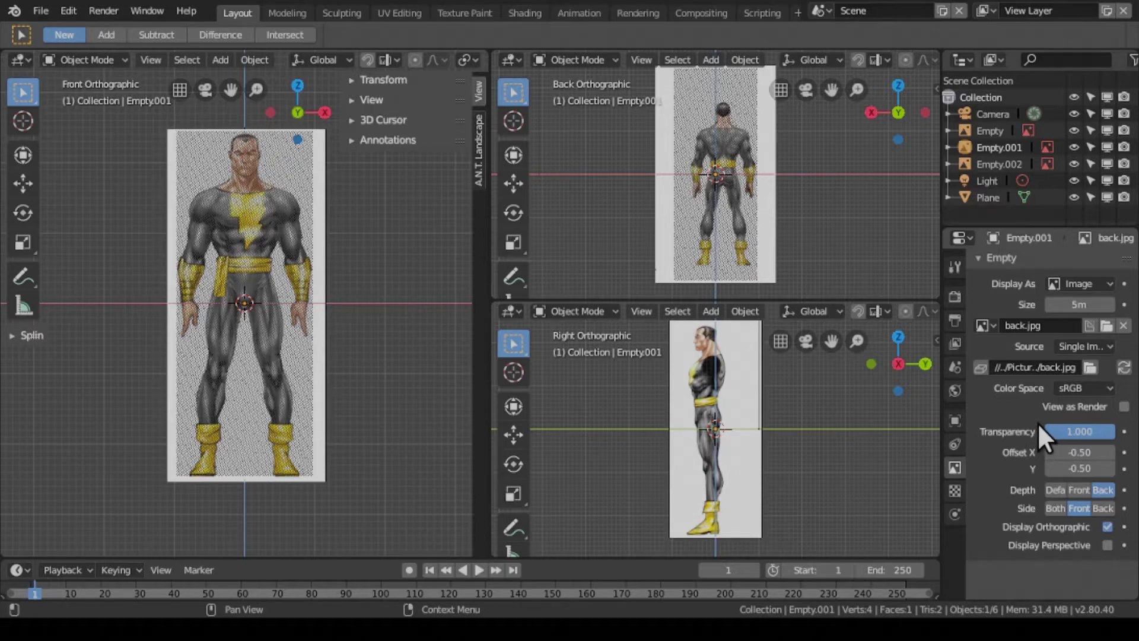
{"action": "left_click_drag", "start_coordinate": [1077, 305], "coordinate": [1135, 304]}
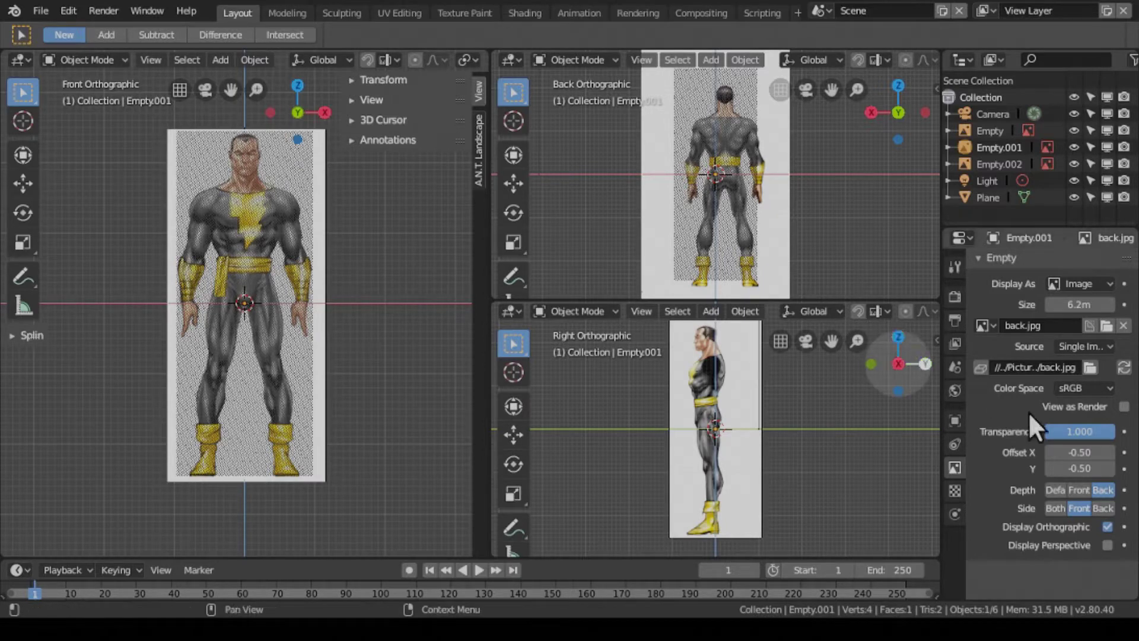
{"action": "mouse_move", "coordinate": [1079, 452]}
{"action": "left_mouse_down"}
{"action": "mouse_move", "coordinate": [1056, 452]}
{"action": "mouse_move", "coordinate": [1094, 468]}
{"action": "left_mouse_up"}
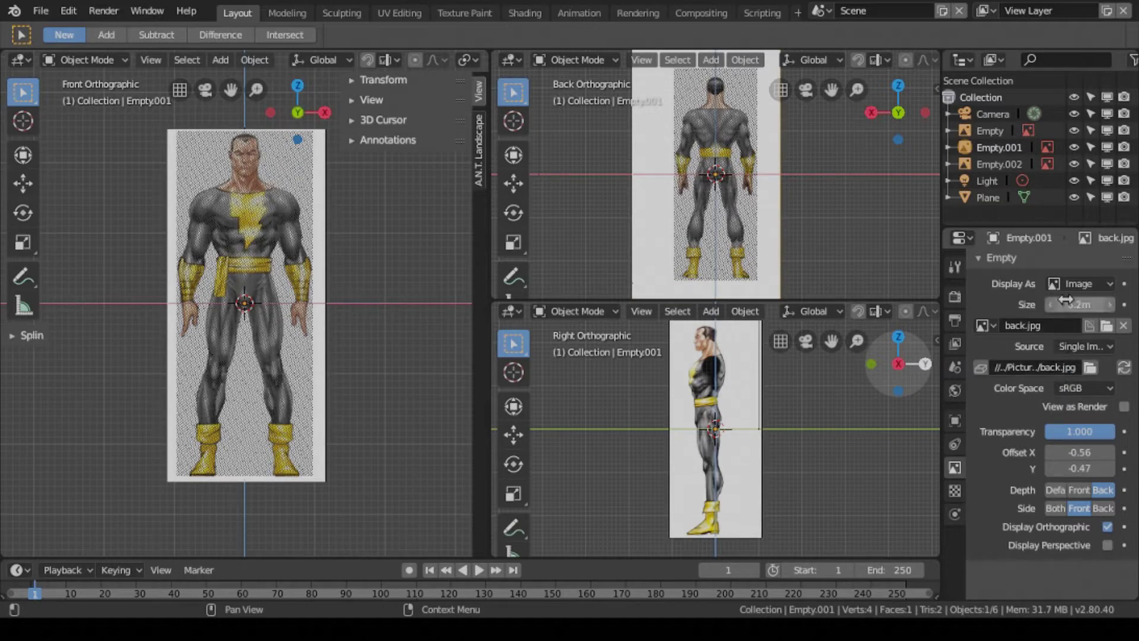
{"action": "left_click_drag", "start_coordinate": [1064, 309], "coordinate": [1085, 309]}
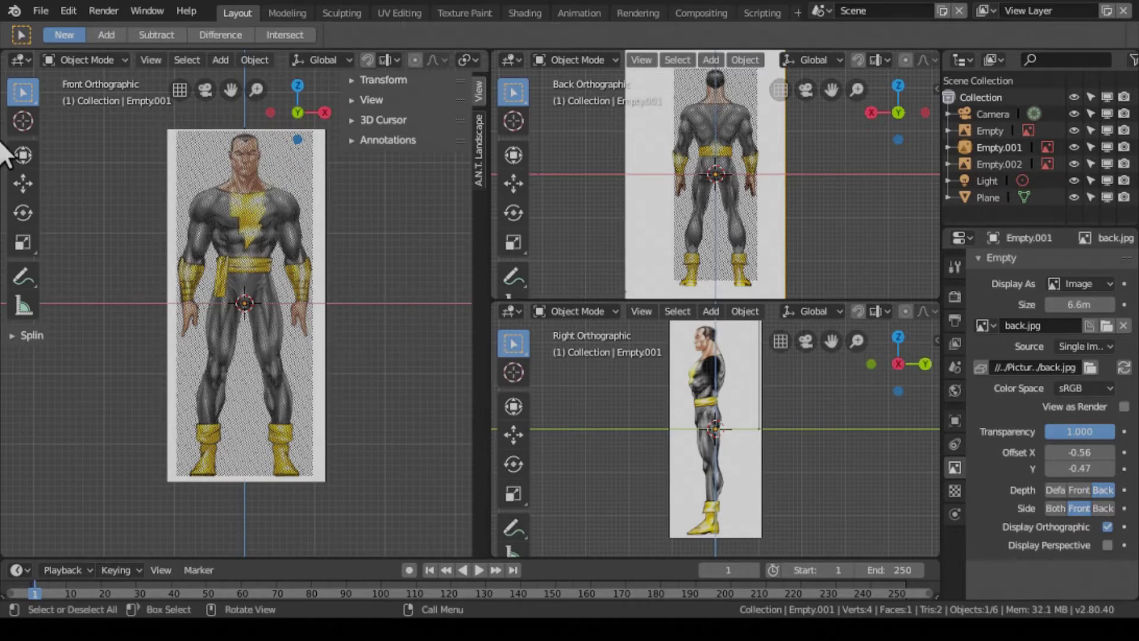
Step: Save the file and try back image sizes of 6.1 and 6.3 m
{"action": "left_click", "coordinate": [39, 5]}
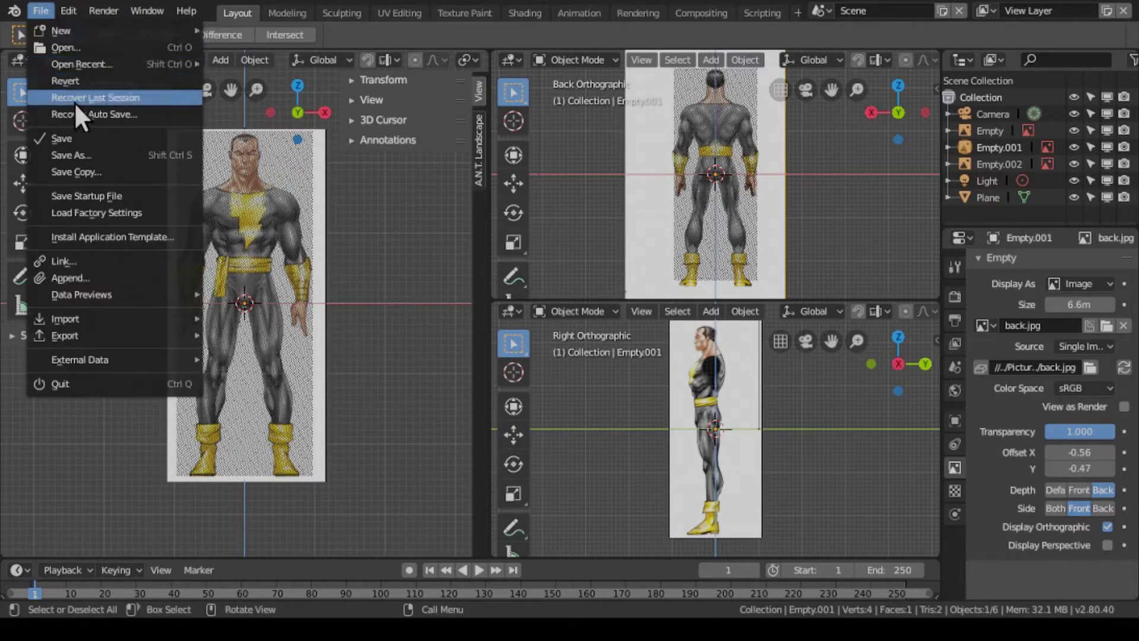
{"action": "left_click", "coordinate": [79, 137]}
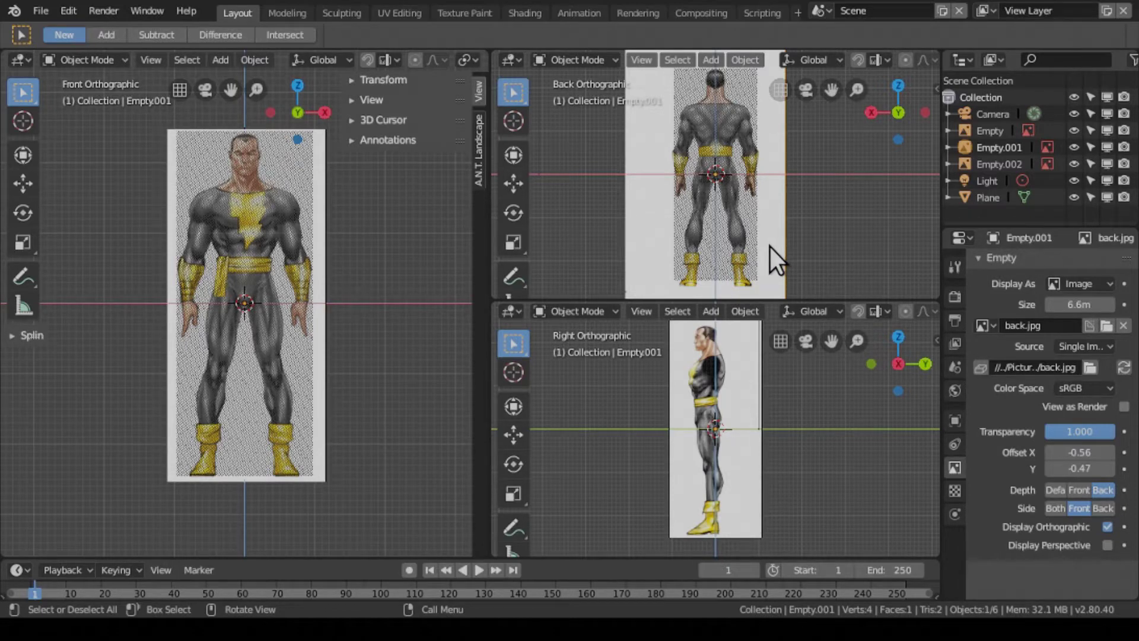
{"action": "left_click", "coordinate": [1070, 304]}
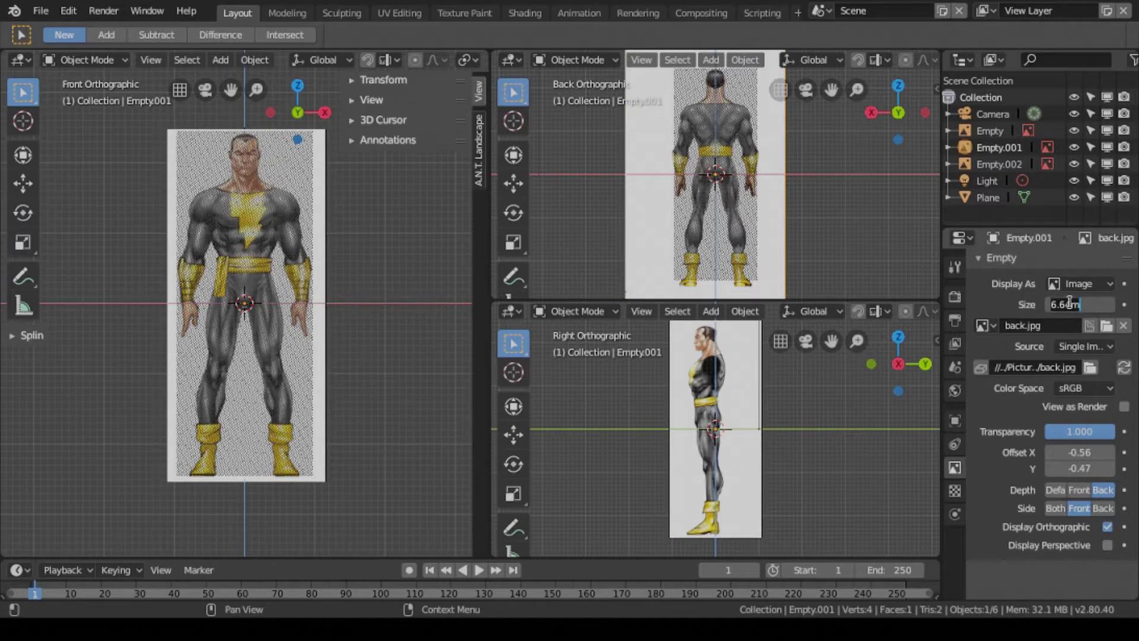
{"action": "key", "text": "BackSpace"}
{"action": "key", "text": "BackSpace"}
{"action": "key", "text": "BackSpace"}
{"action": "type", "text": "1"}
{"action": "key", "text": "Return"}
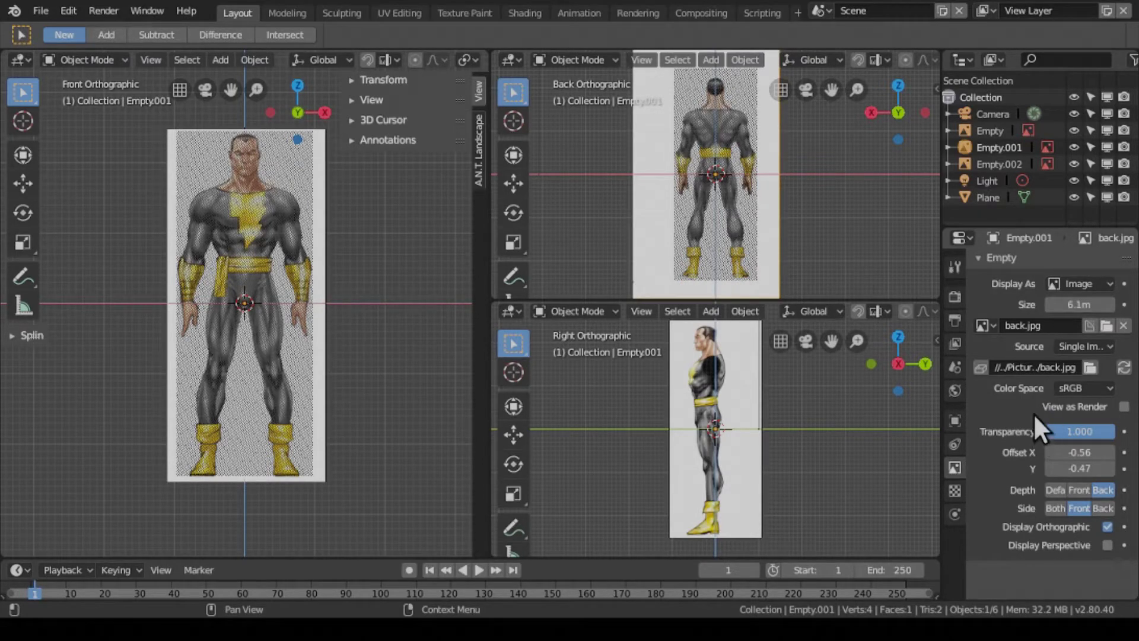
{"action": "left_click", "coordinate": [1065, 305]}
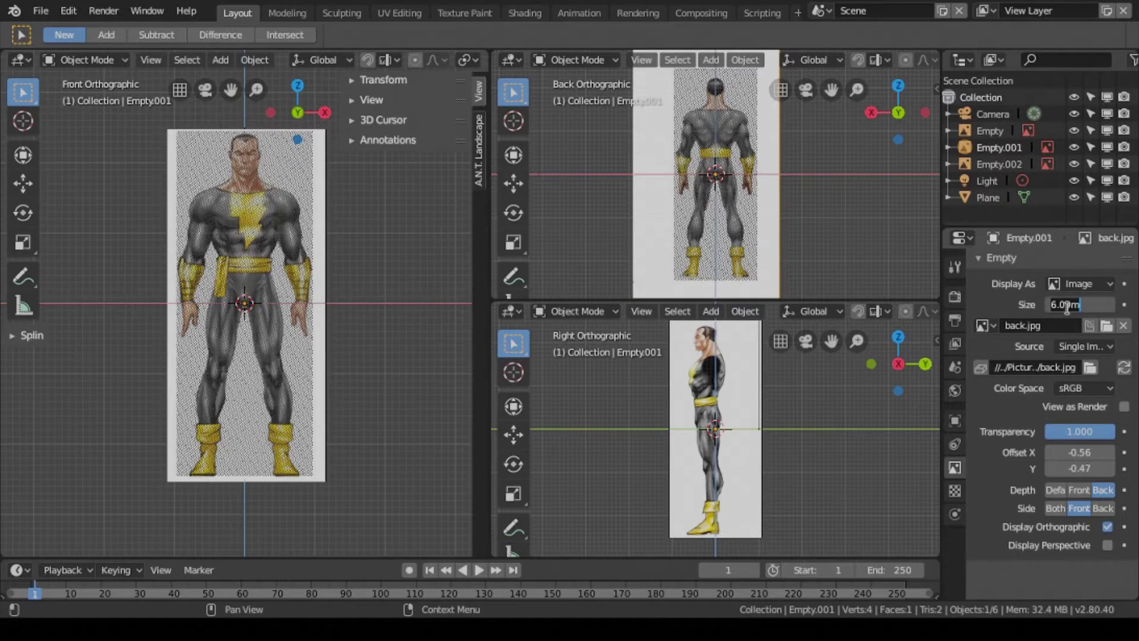
{"action": "type", "text": "6.3"}
{"action": "key", "text": "Return"}
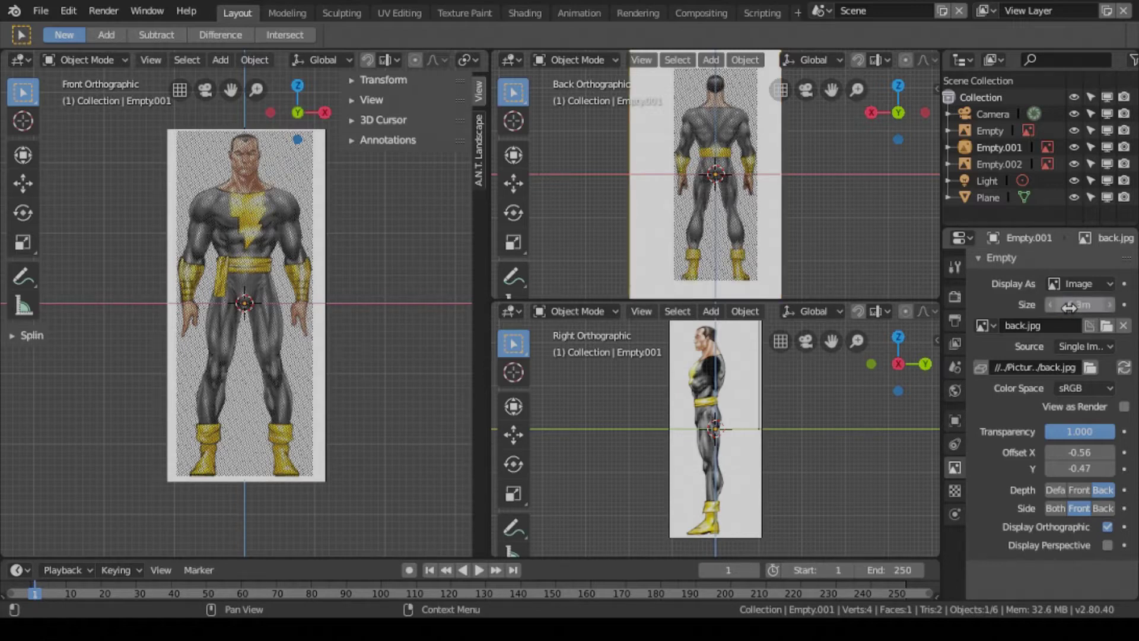
Step: Settle the back image size at 6.5 m and raise Offset Y to -0.45
{"action": "left_click", "coordinate": [1067, 306]}
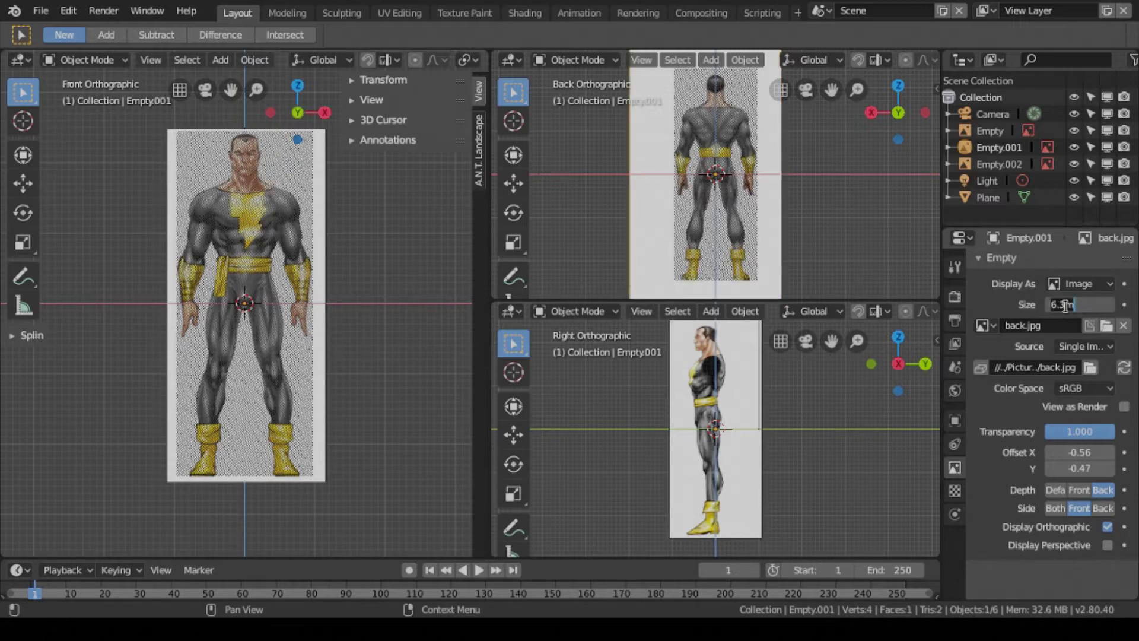
{"action": "type", "text": "6.5"}
{"action": "key", "text": "Return"}
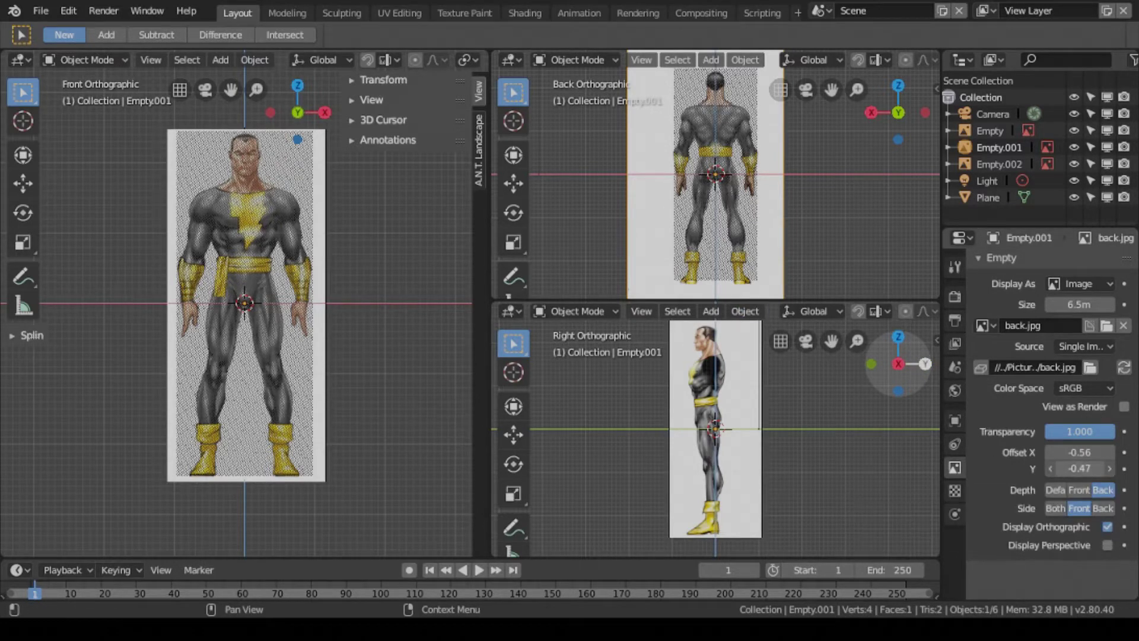
{"action": "left_click_drag", "start_coordinate": [1080, 468], "coordinate": [1086, 468]}
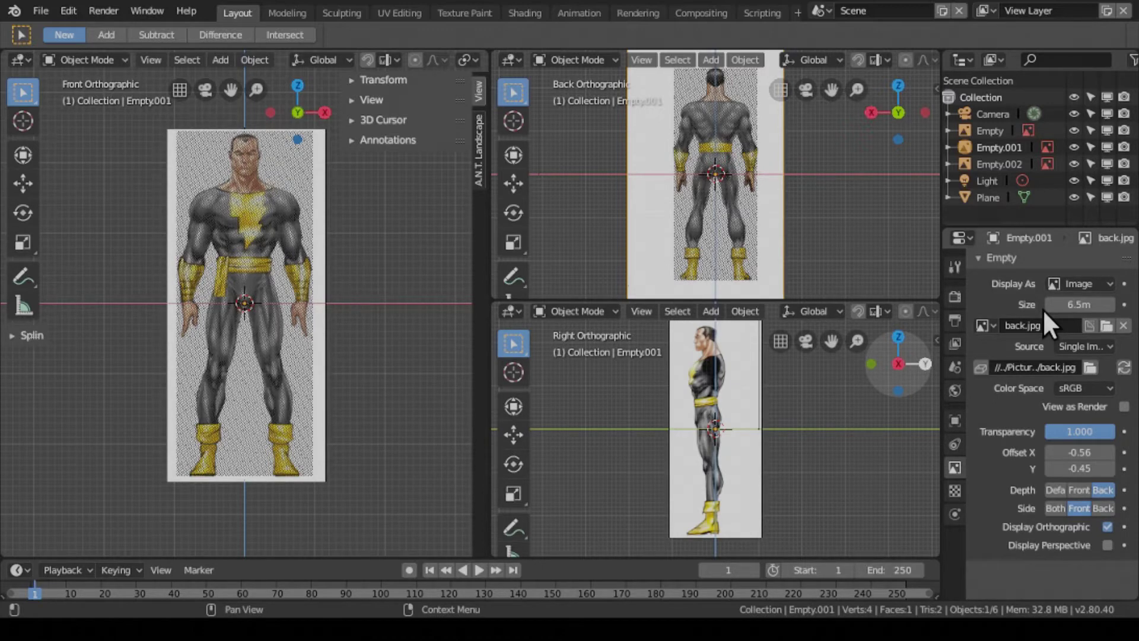
Step: Enter Edit Mode on the Plane and move its vertices along Y to the side figure's edge
{"action": "left_click", "coordinate": [722, 237]}
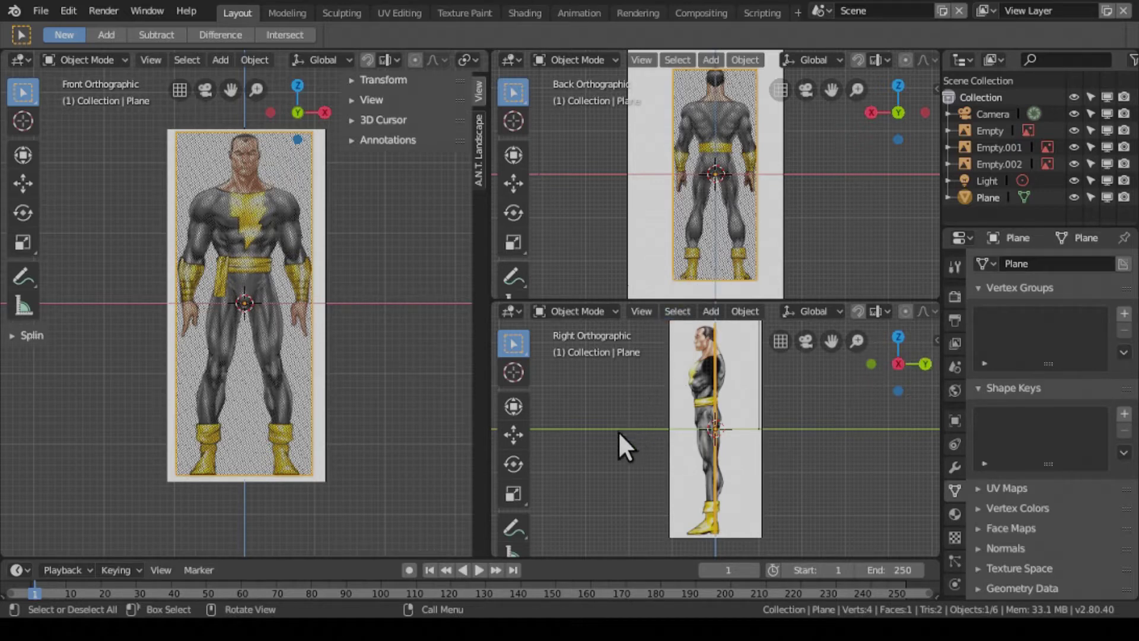
{"action": "left_click", "coordinate": [576, 311]}
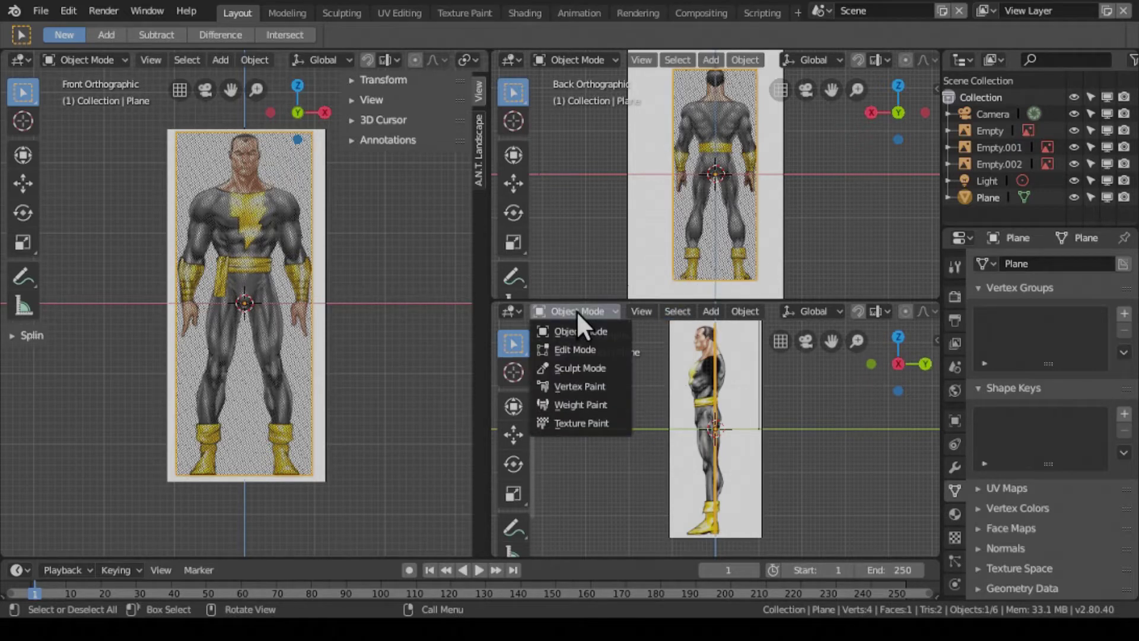
{"action": "left_click", "coordinate": [575, 349]}
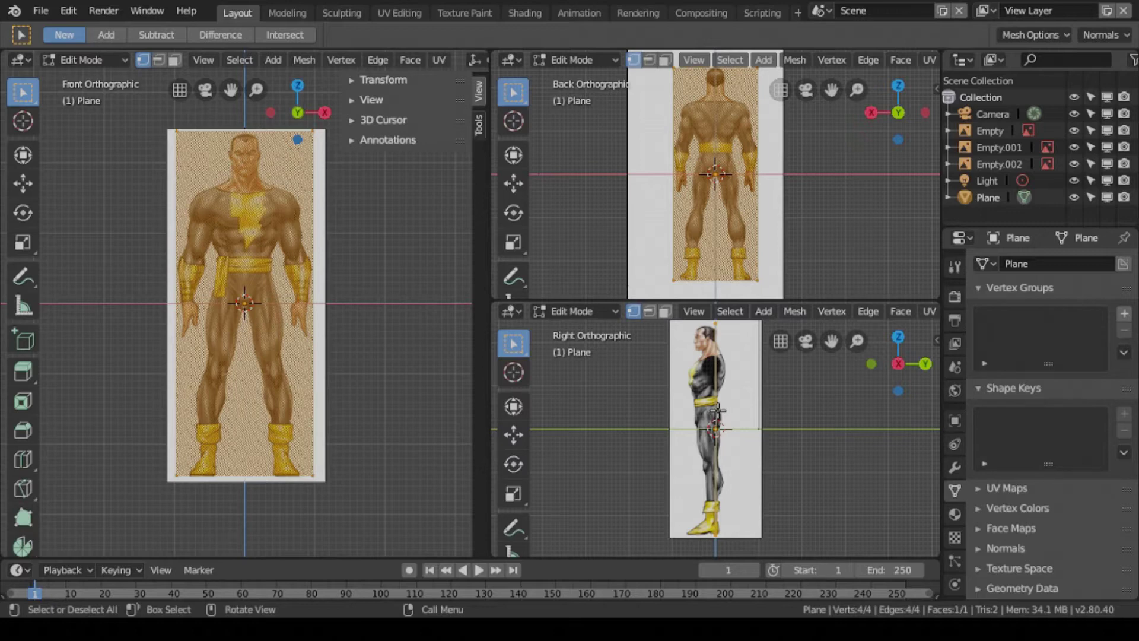
{"action": "right_click", "coordinate": [718, 409]}
{"action": "key", "text": "g"}
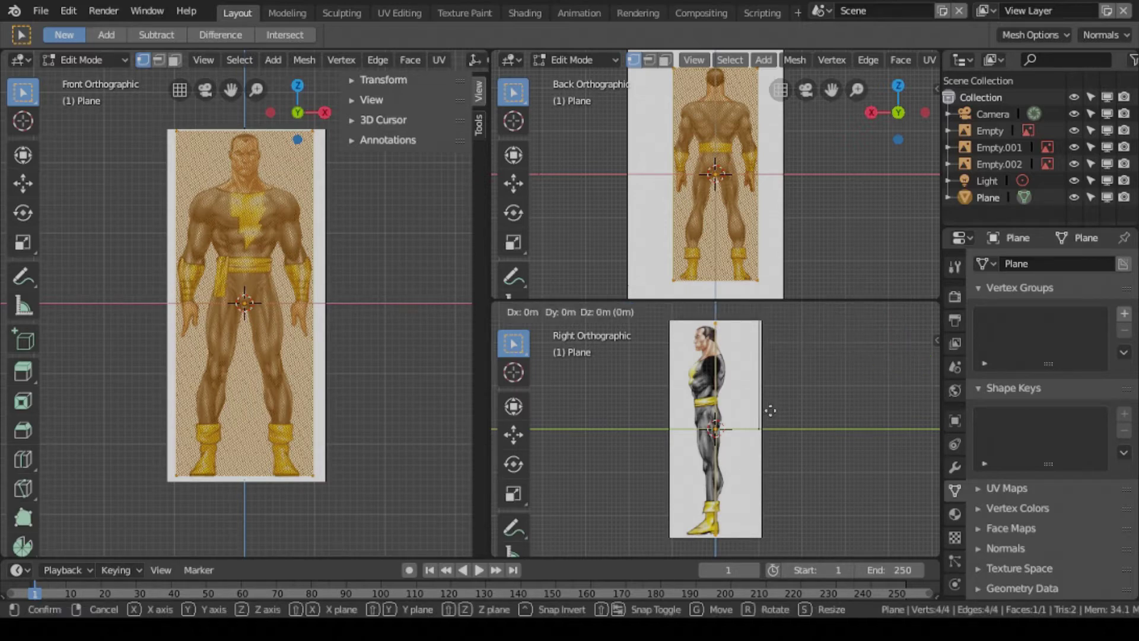
{"action": "key", "text": "y"}
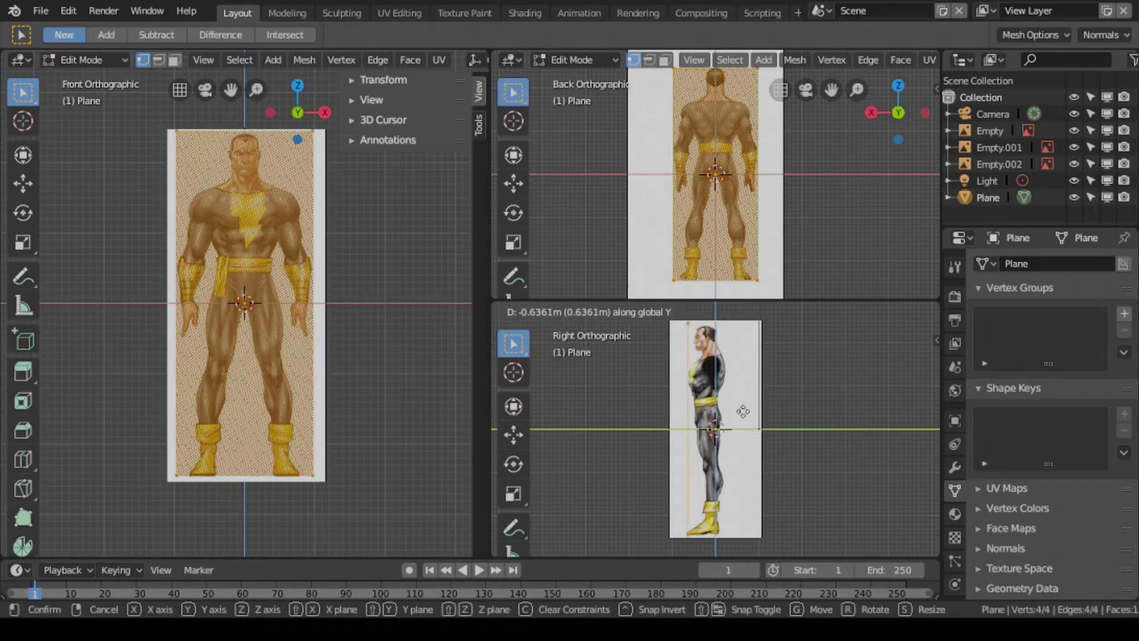
{"action": "left_click", "coordinate": [743, 411]}
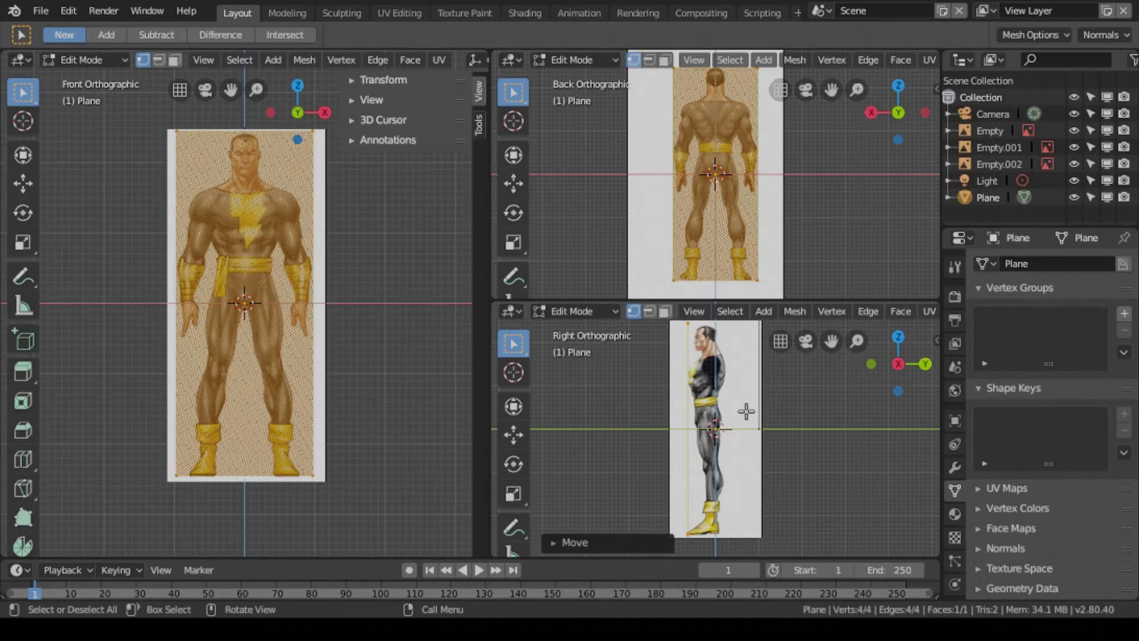
Step: Extrude the plane's face 0.8674 m along Y into a box
{"action": "key", "text": "e"}
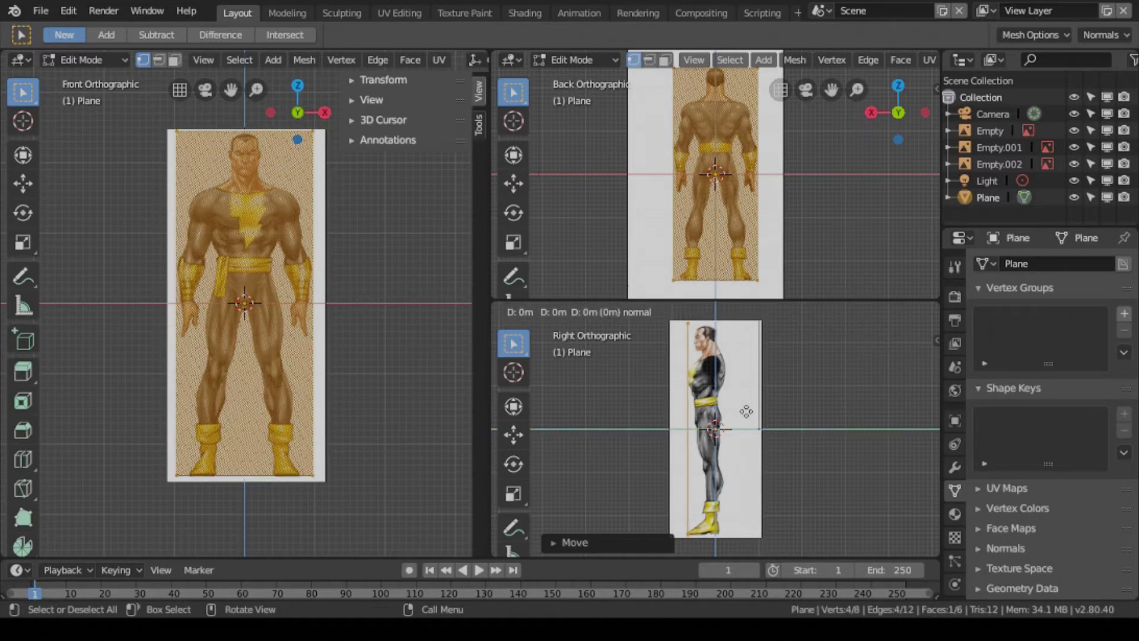
{"action": "left_click", "coordinate": [746, 411]}
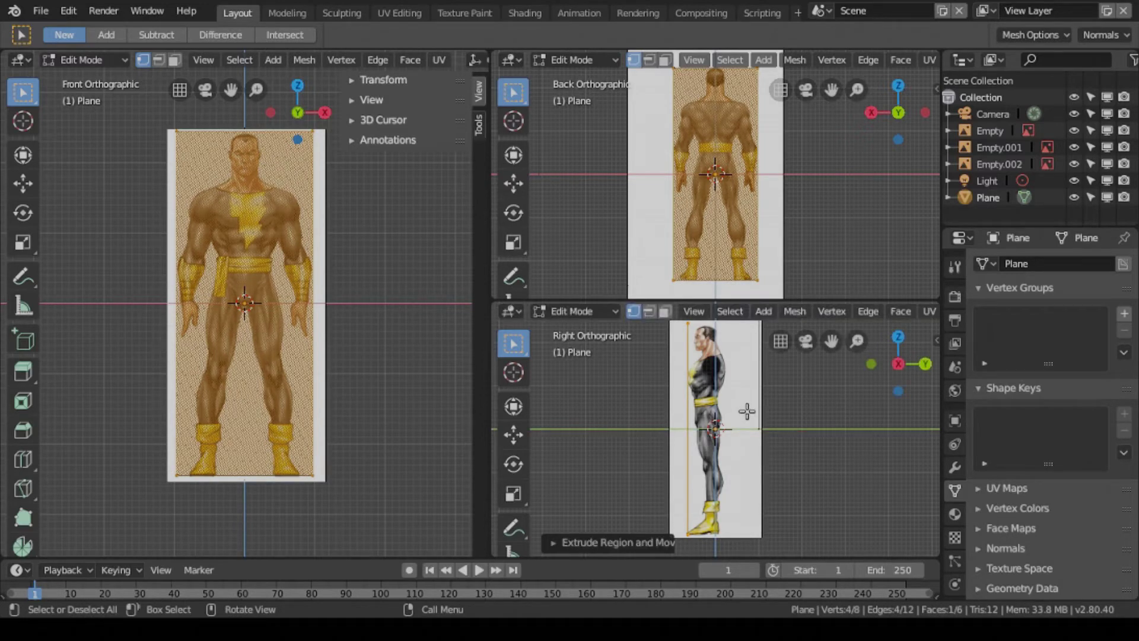
{"action": "key", "text": "e"}
{"action": "key", "text": "y"}
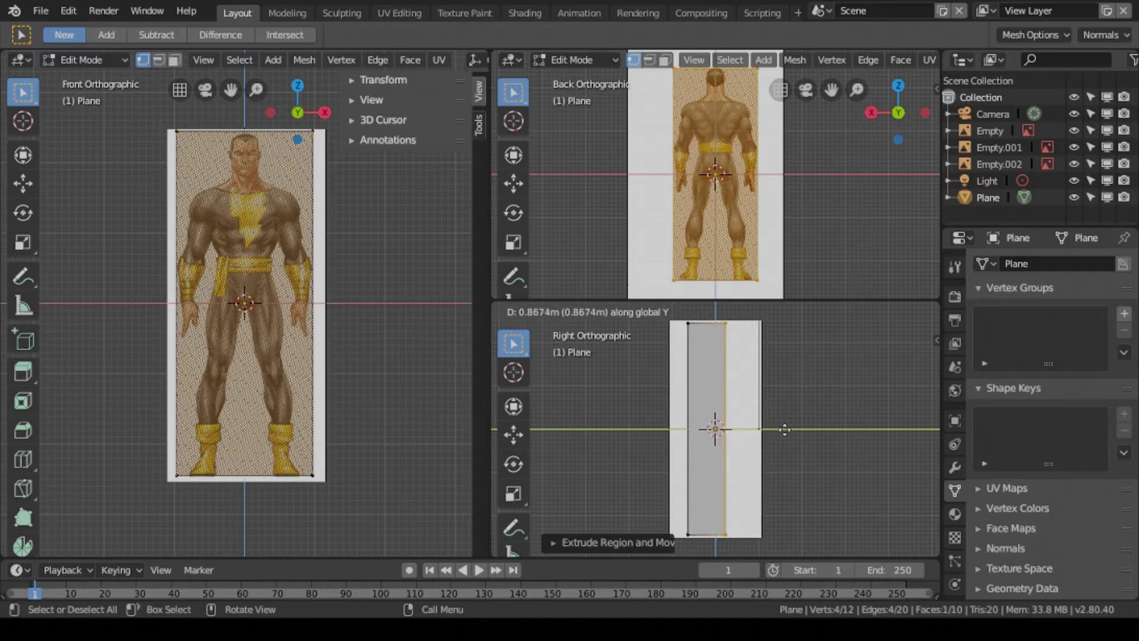
{"action": "left_click", "coordinate": [784, 429]}
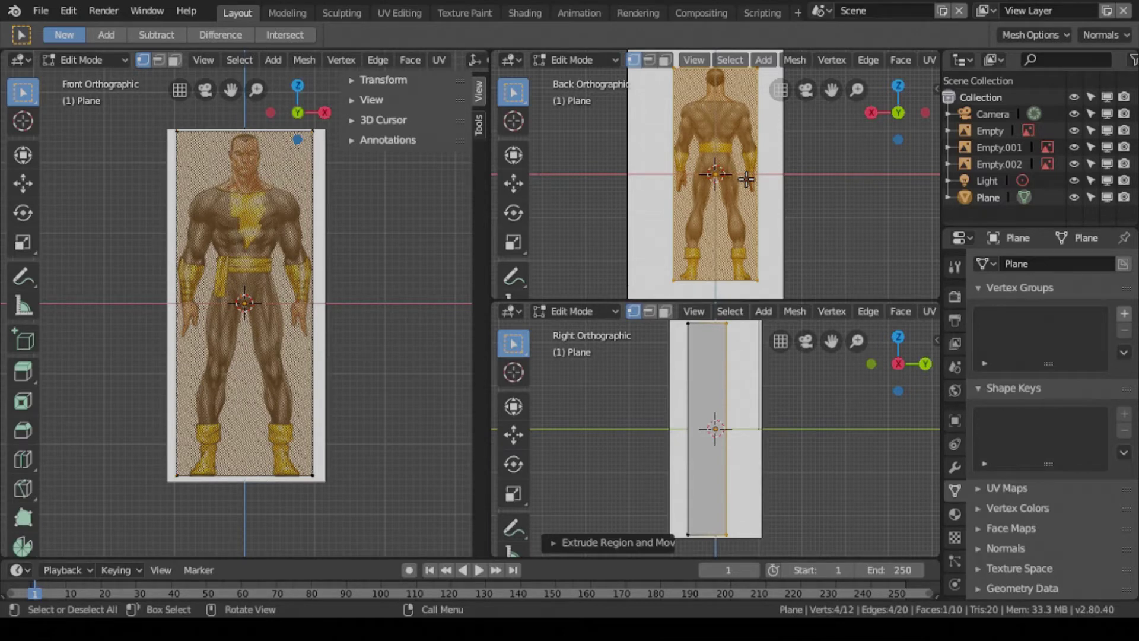
Step: Switch the Back view to solid shading and deselect all vertices
{"action": "key", "text": "z"}
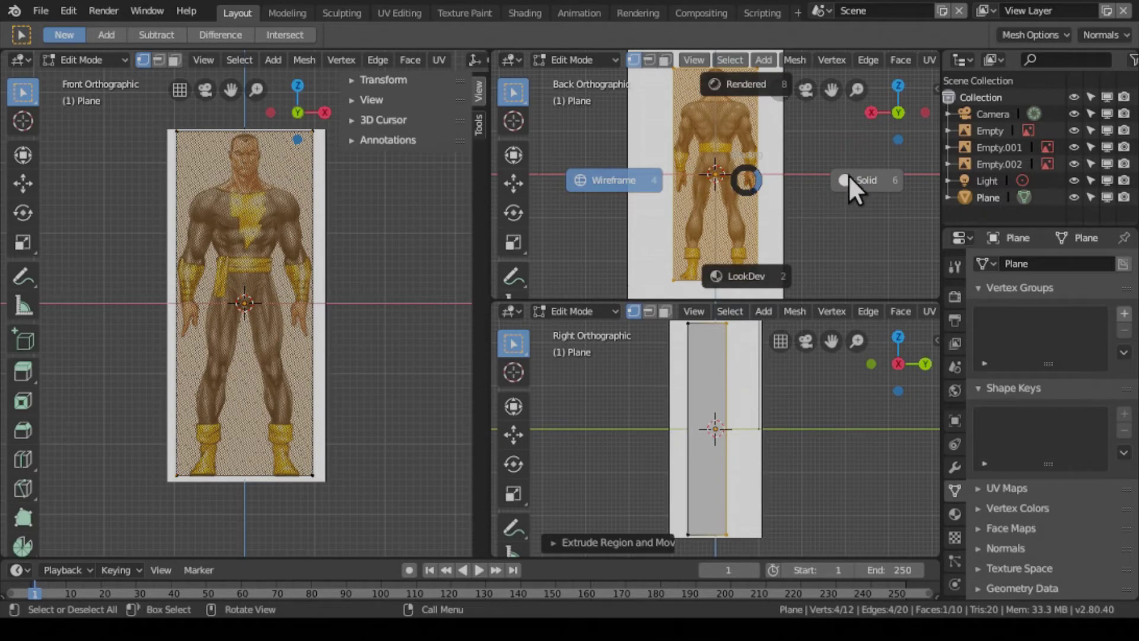
{"action": "left_click", "coordinate": [848, 174]}
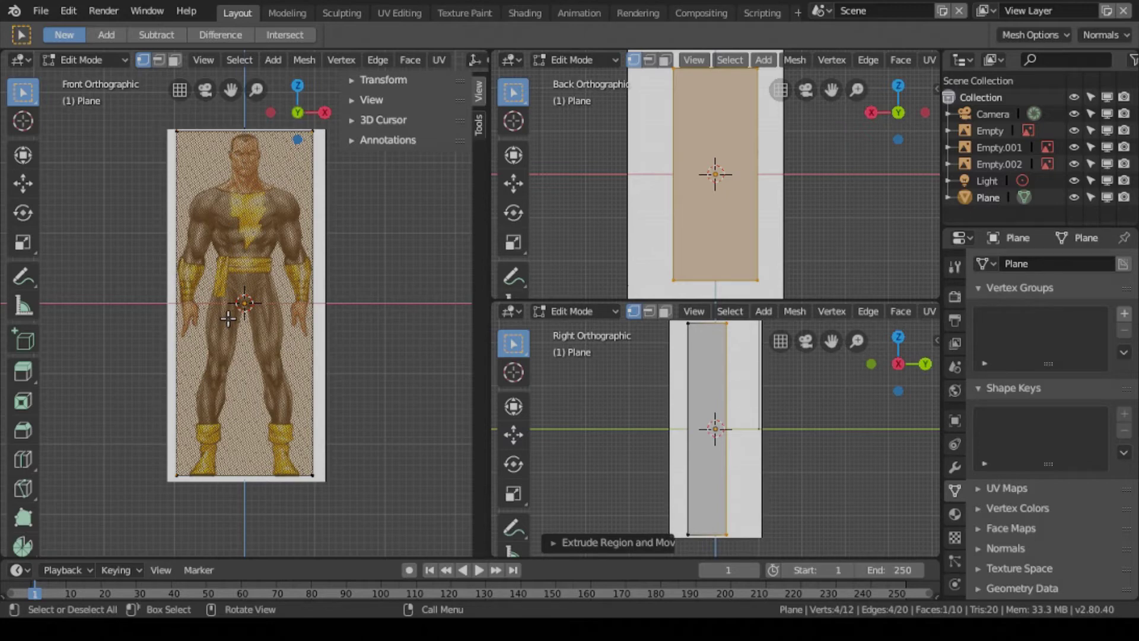
{"action": "key", "text": "alt+a"}
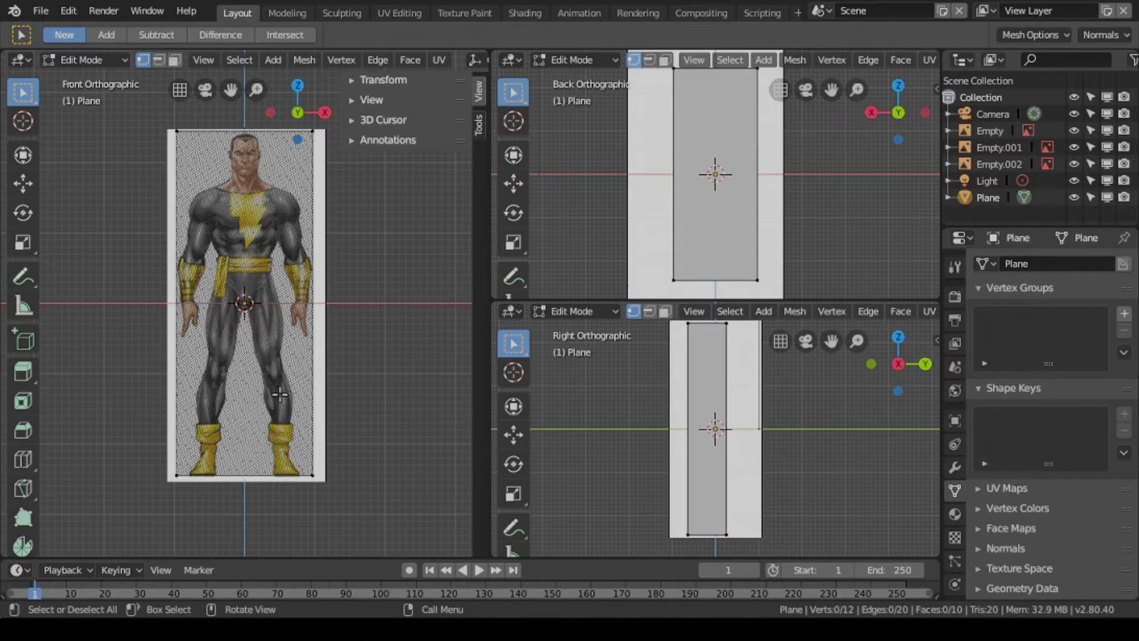
{"action": "left_click", "coordinate": [83, 62]}
Step: Return to Object Mode with the Plane selected and solid-shade the Front view
{"action": "left_click", "coordinate": [101, 79]}
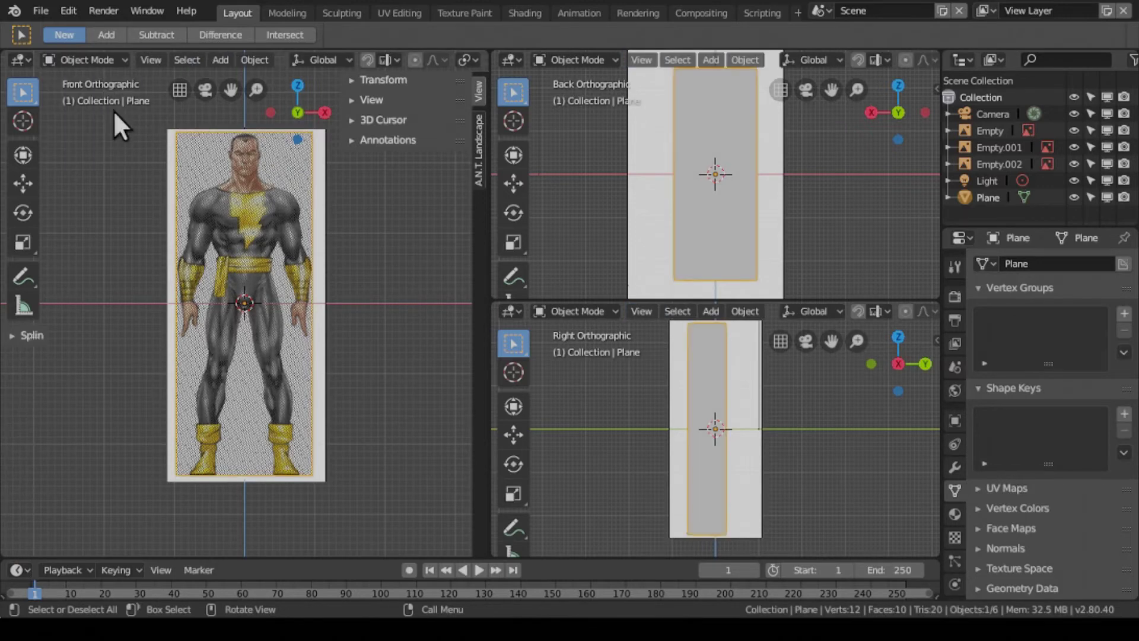
{"action": "left_click", "coordinate": [221, 276]}
{"action": "left_click", "coordinate": [221, 273]}
{"action": "key", "text": "z"}
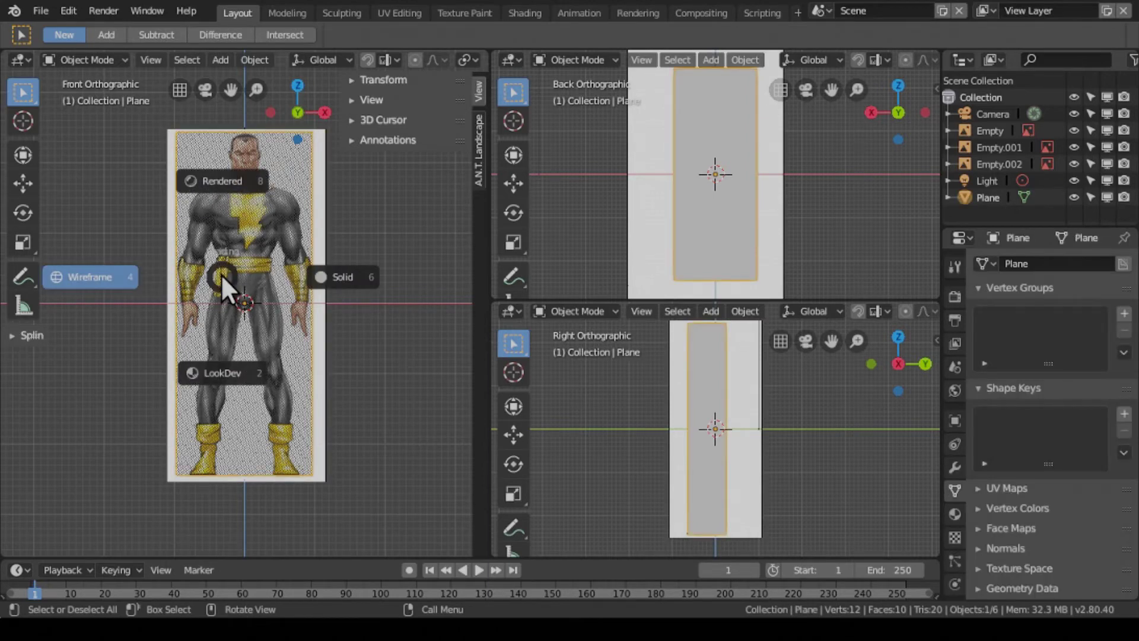
{"action": "left_click", "coordinate": [323, 274]}
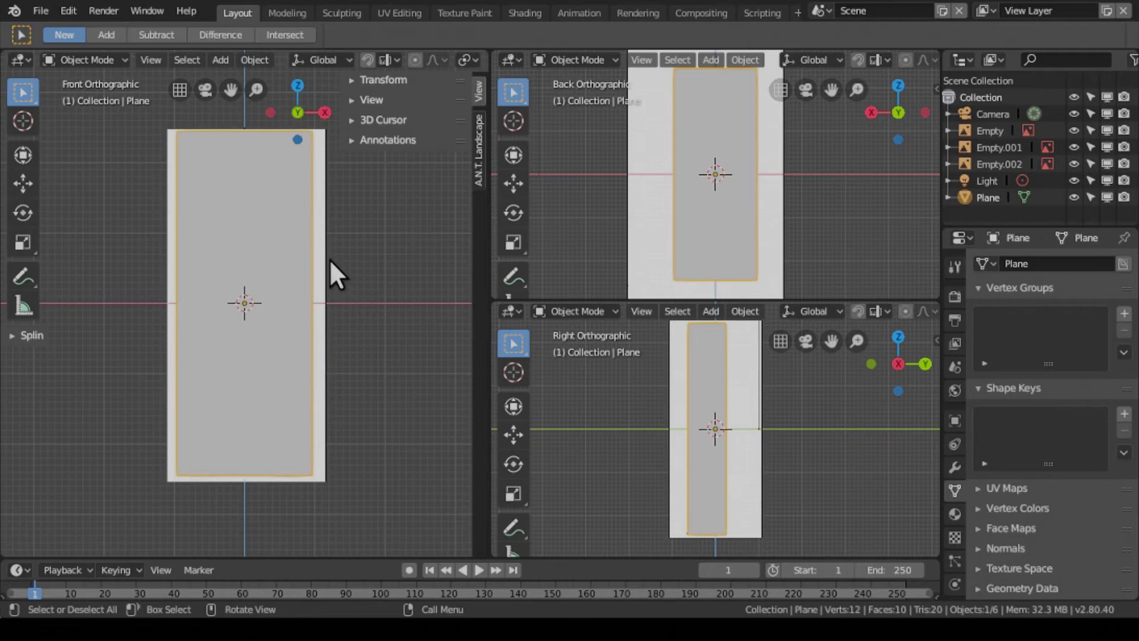
Step: Orbit the front, back and side viewports into perspective to inspect the box
{"action": "middle_click_drag", "start_coordinate": [329, 254], "coordinate": [65, 271]}
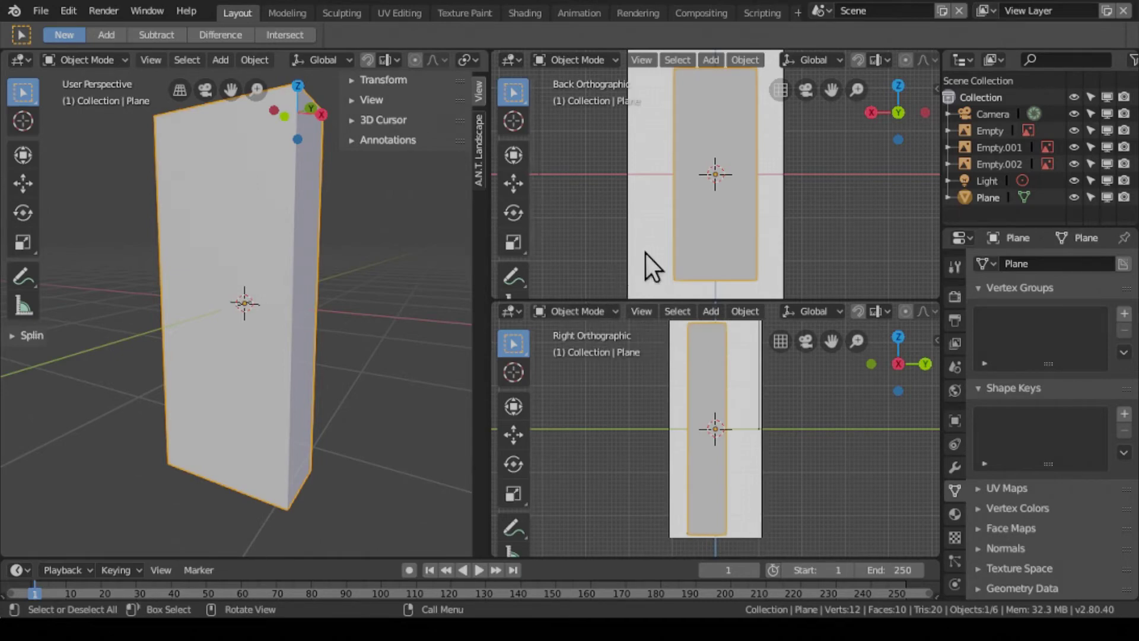
{"action": "middle_click_drag", "start_coordinate": [649, 227], "coordinate": [532, 200]}
{"action": "mouse_move", "coordinate": [635, 396]}
{"action": "middle_mouse_down"}
{"action": "mouse_move", "coordinate": [903, 376]}
{"action": "mouse_move", "coordinate": [642, 390]}
{"action": "middle_mouse_up"}
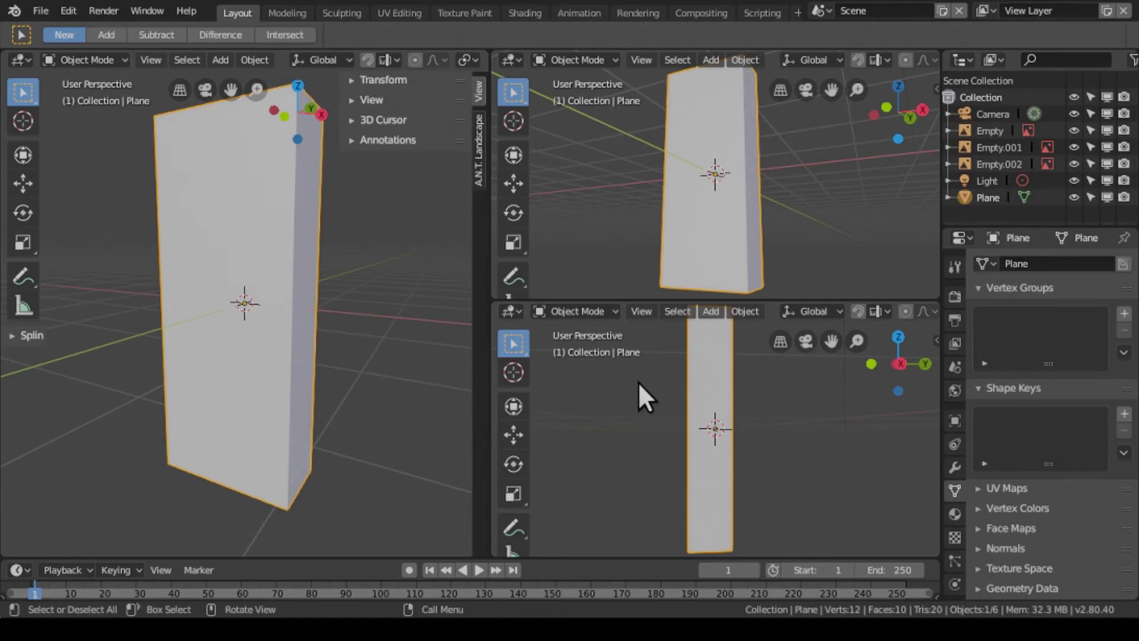